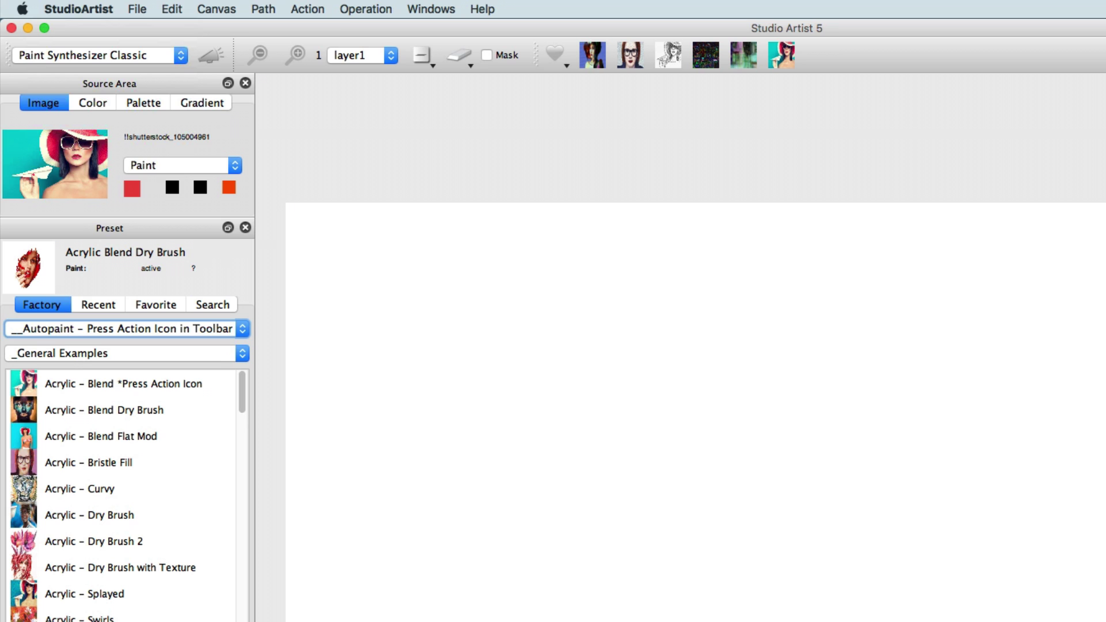
Browse the preset collections and keep Autopaint as the collection.
{"action": "left_click", "coordinate": [76, 327]}
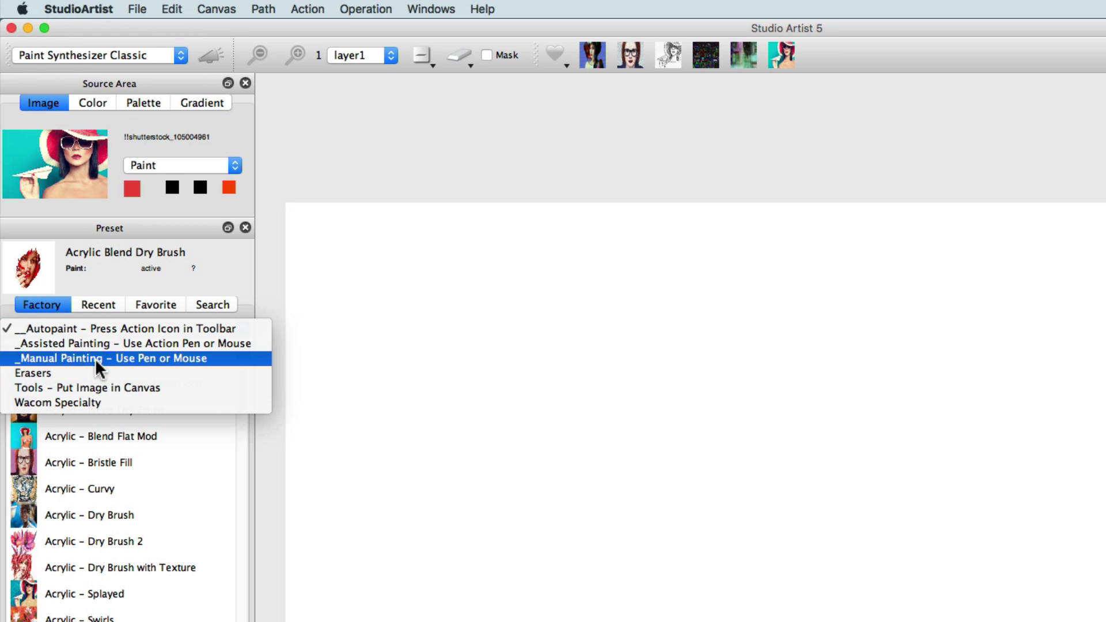
{"action": "left_click", "coordinate": [347, 387]}
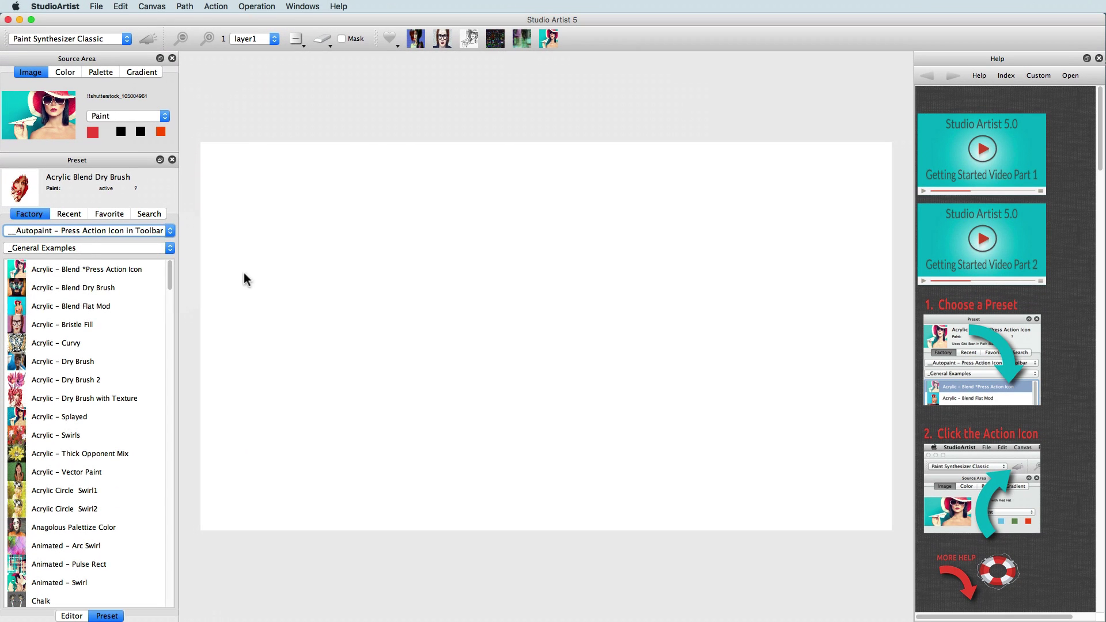
{"action": "left_click", "coordinate": [92, 231]}
{"action": "left_click", "coordinate": [91, 232]}
{"action": "left_click", "coordinate": [91, 233]}
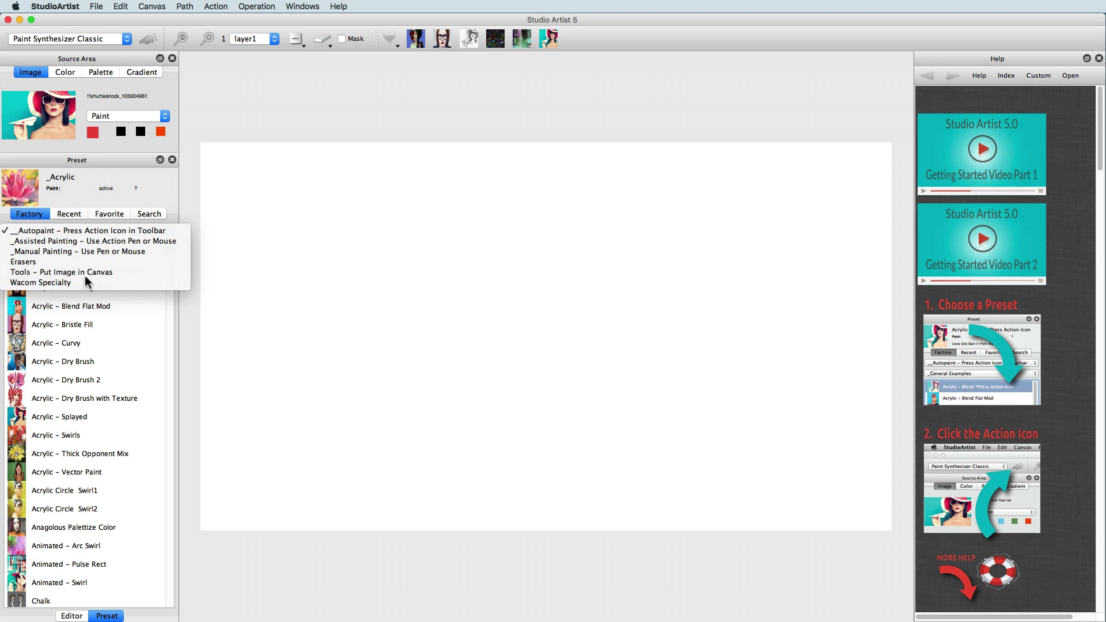
{"action": "left_click", "coordinate": [102, 228]}
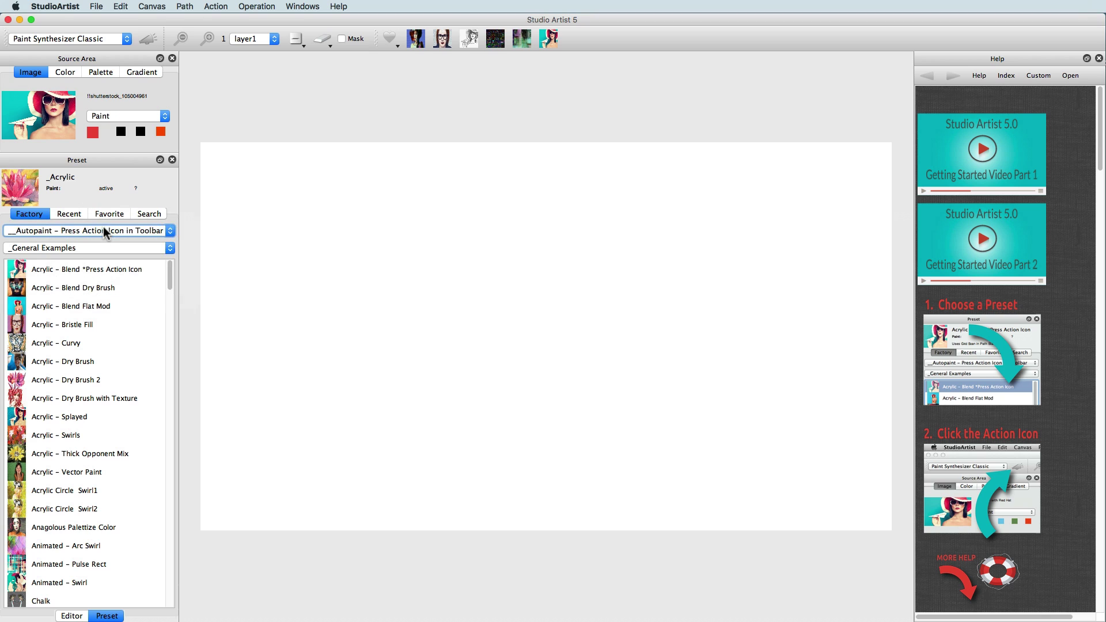
Autopaint the portrait with the _Acrylic preset from the _Natural Media category.
{"action": "left_click", "coordinate": [74, 250]}
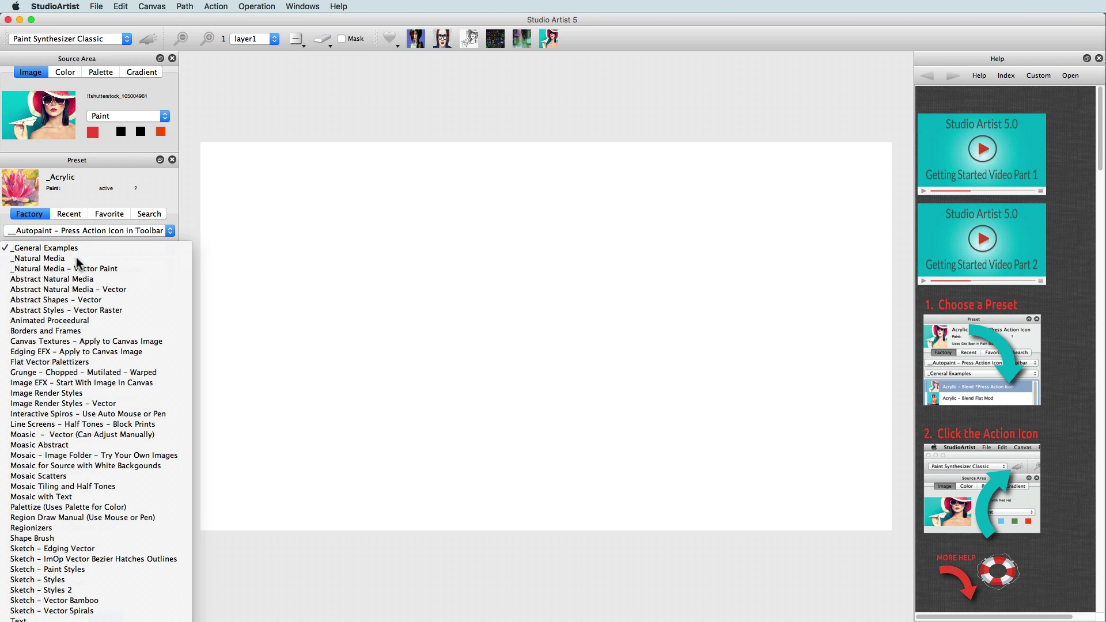
{"action": "left_click", "coordinate": [86, 258]}
{"action": "left_click", "coordinate": [45, 269]}
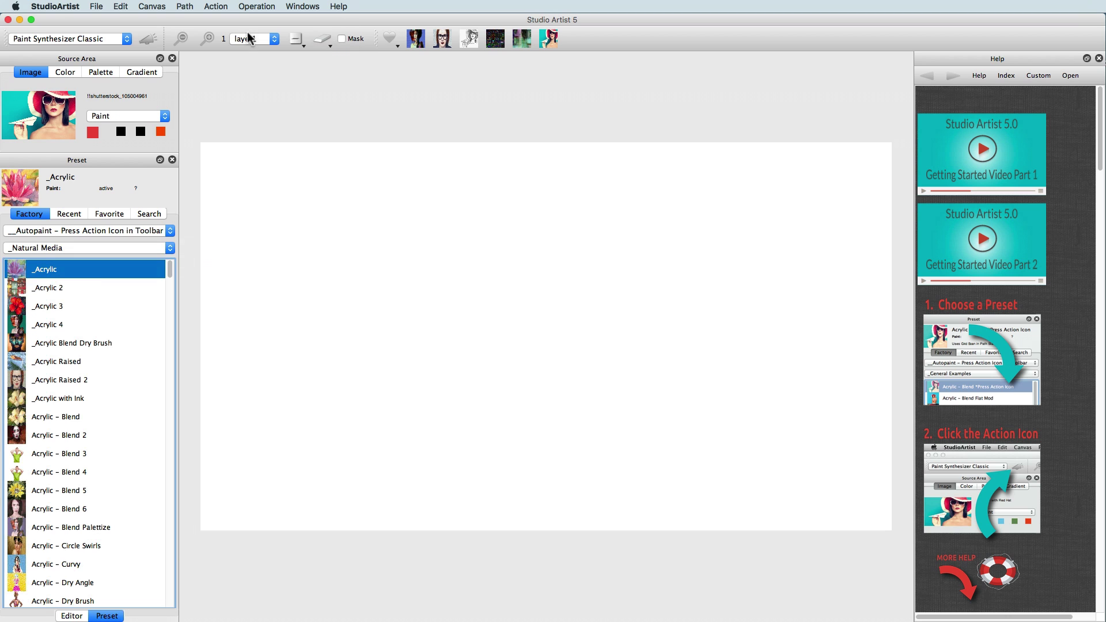
{"action": "left_click", "coordinate": [149, 39]}
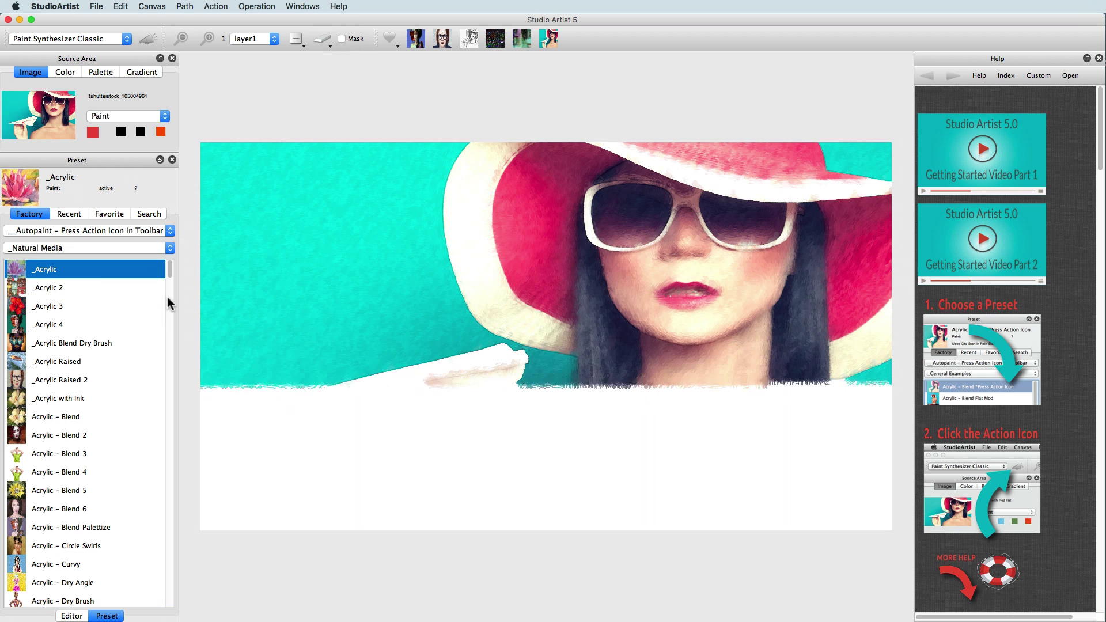
Autopaint the canvas with the Oil Wide Brush Sloppy preset.
{"action": "left_click_drag", "start_coordinate": [172, 267], "coordinate": [159, 511]}
{"action": "left_click", "coordinate": [90, 402]}
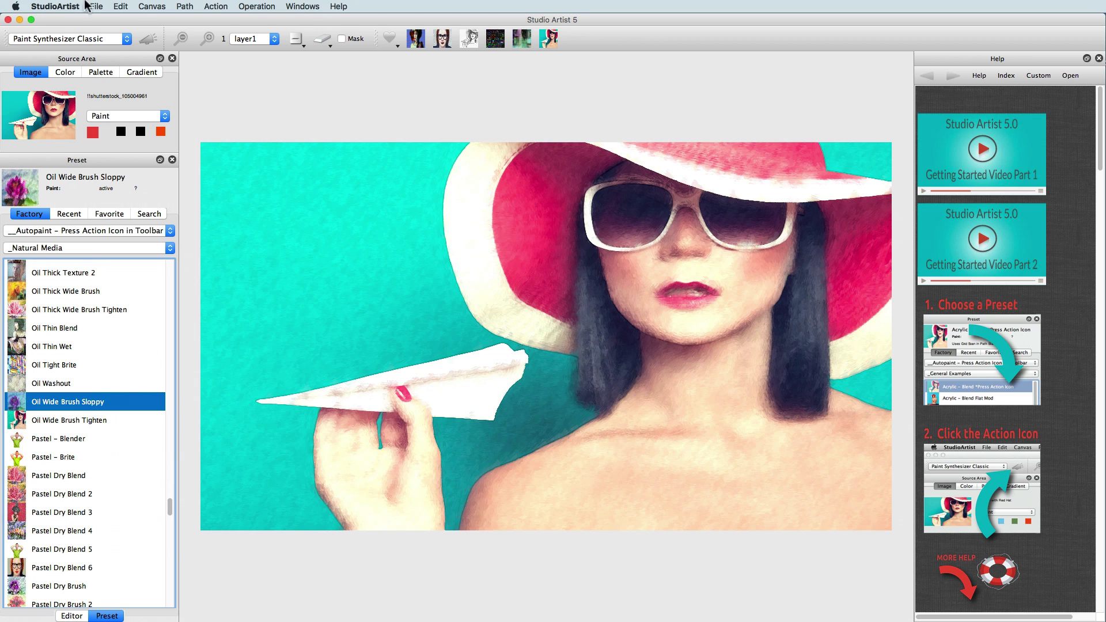
{"action": "left_click", "coordinate": [146, 39]}
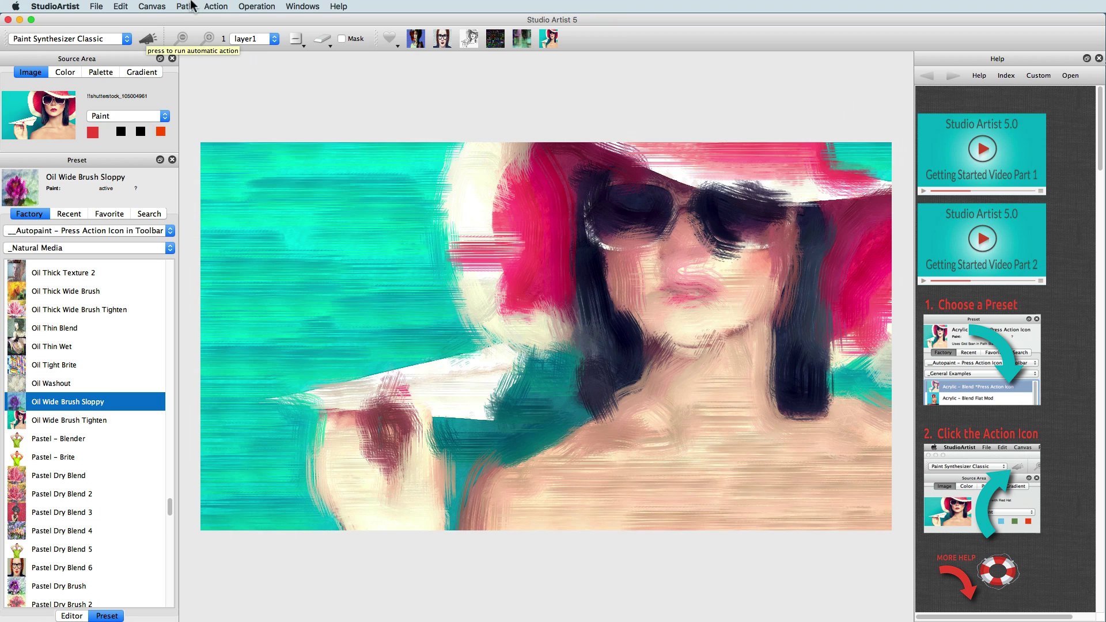
Repaint the portrait with the Oil Wide Brush Tighten preset.
{"action": "left_click", "coordinate": [73, 440]}
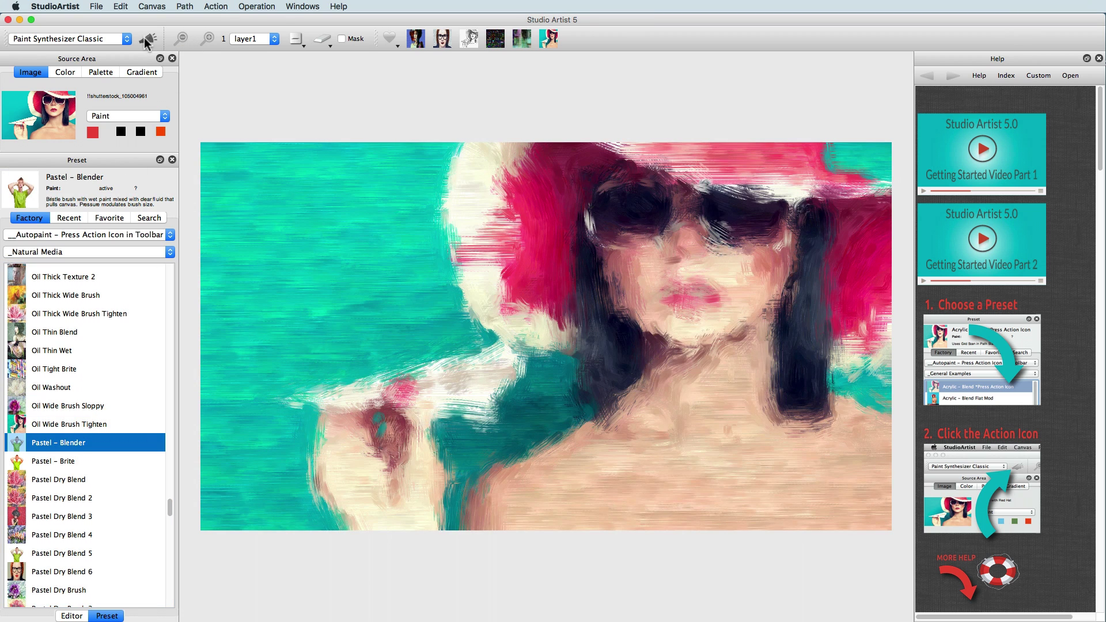
{"action": "left_click", "coordinate": [98, 424]}
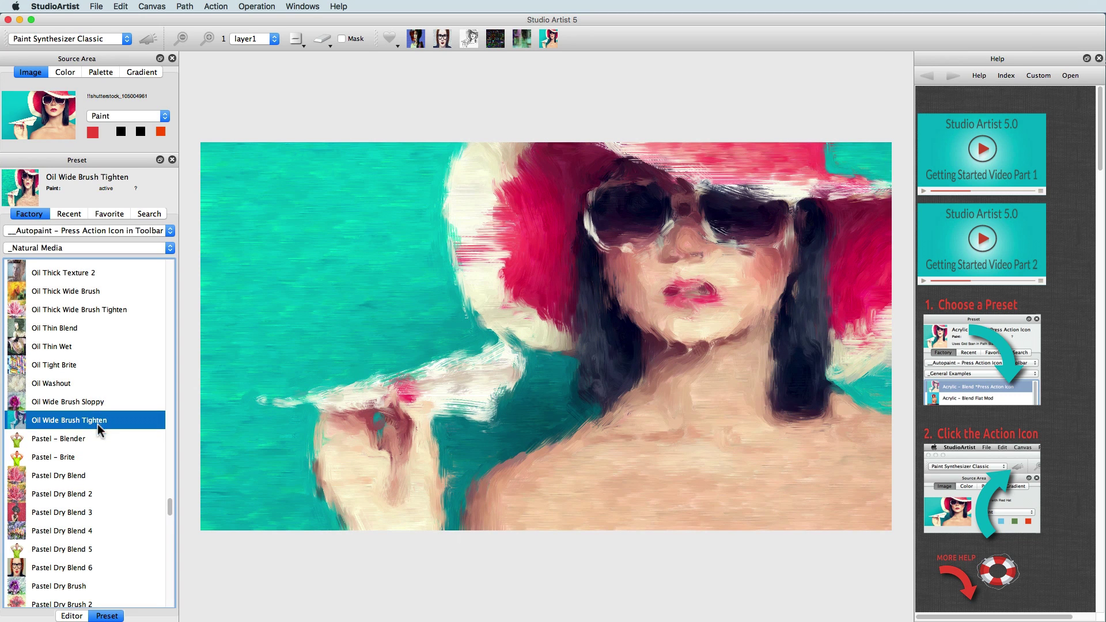
{"action": "left_click", "coordinate": [148, 39]}
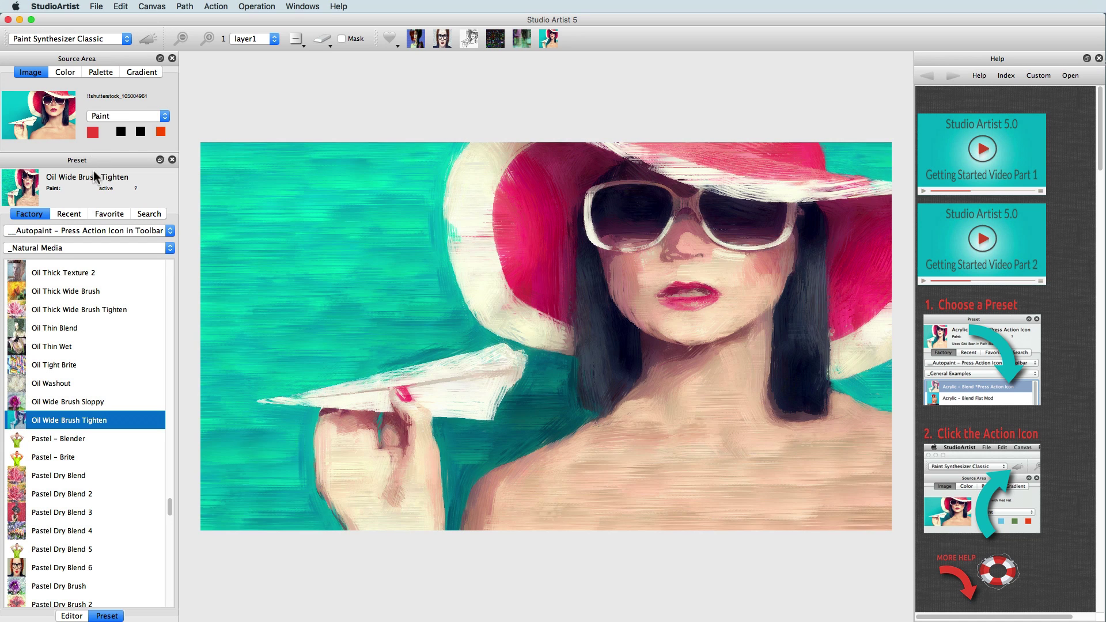
Autopaint An Edge Scan Palette Color strokes from the Sketch – Edging Vector category.
{"action": "left_click", "coordinate": [43, 247]}
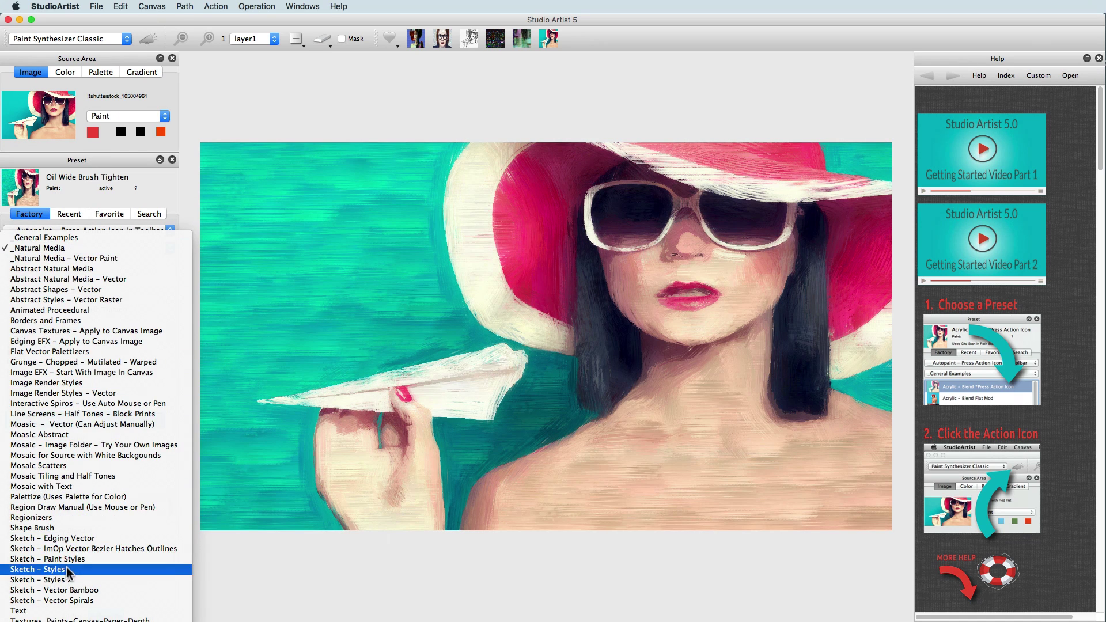
{"action": "left_click", "coordinate": [79, 542]}
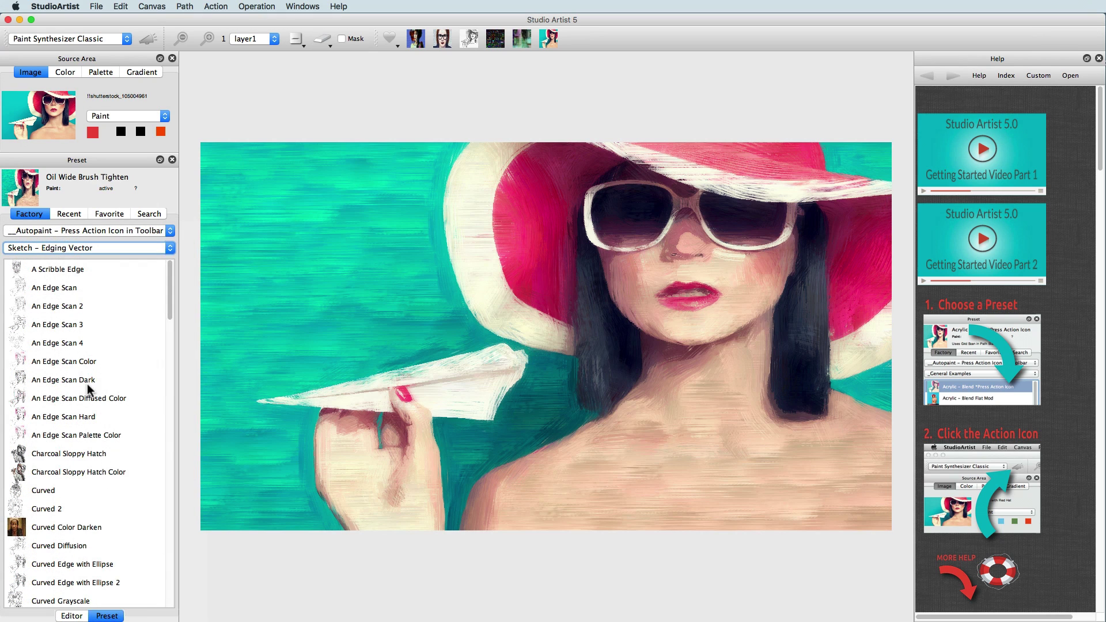
{"action": "left_click_drag", "start_coordinate": [168, 303], "coordinate": [168, 310]}
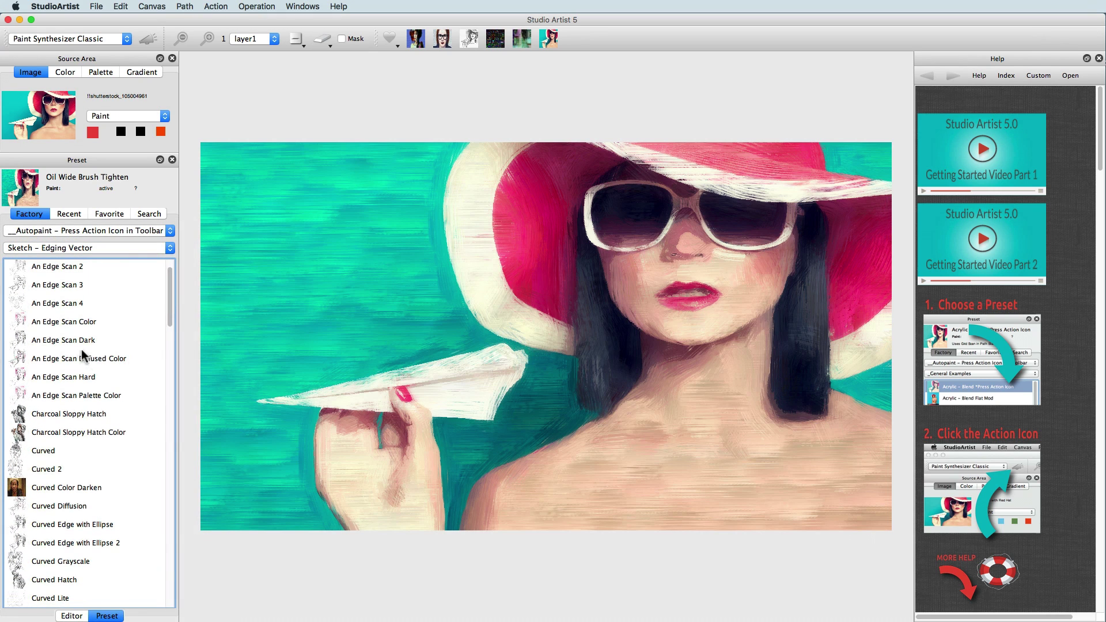
{"action": "left_click", "coordinate": [87, 395]}
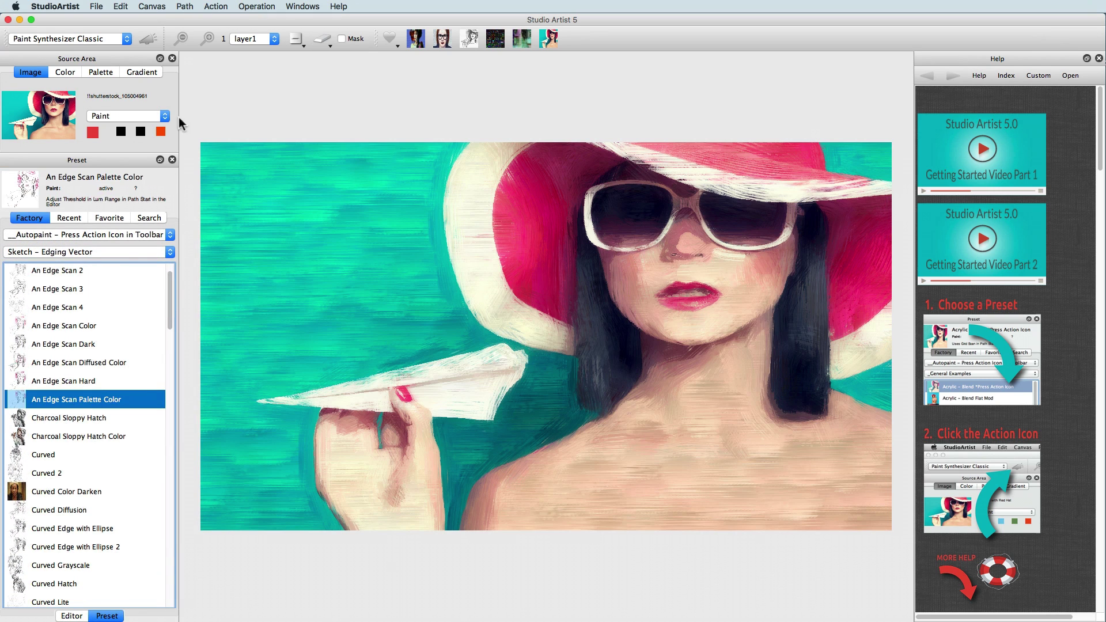
{"action": "left_click", "coordinate": [150, 41]}
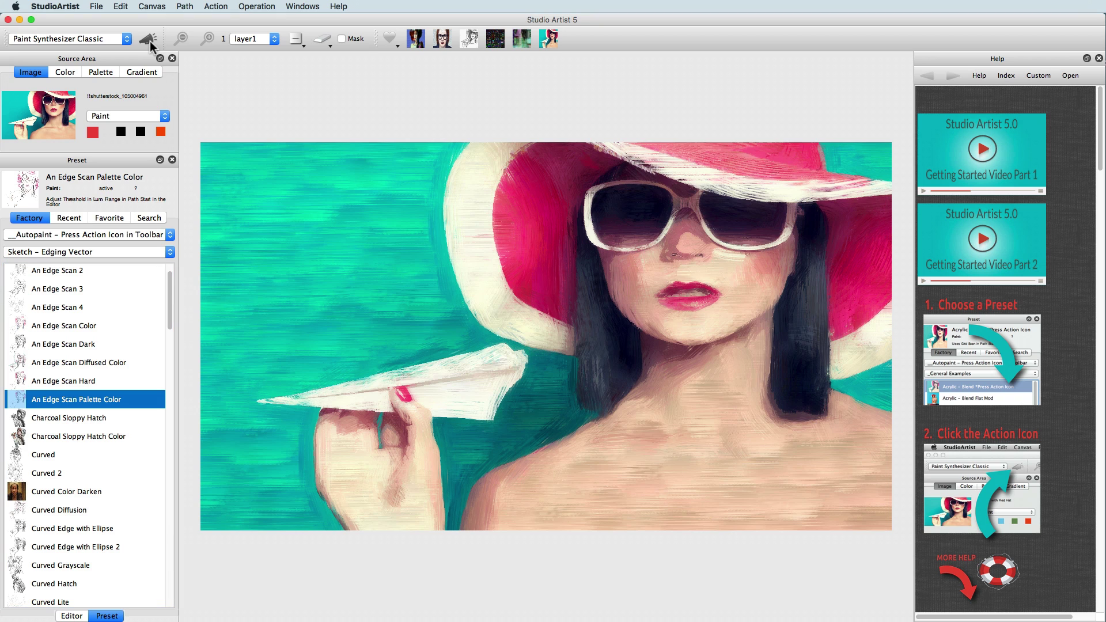
Apply the Sand Paper Fine texture from the Canvas Textures category.
{"action": "left_click", "coordinate": [64, 251]}
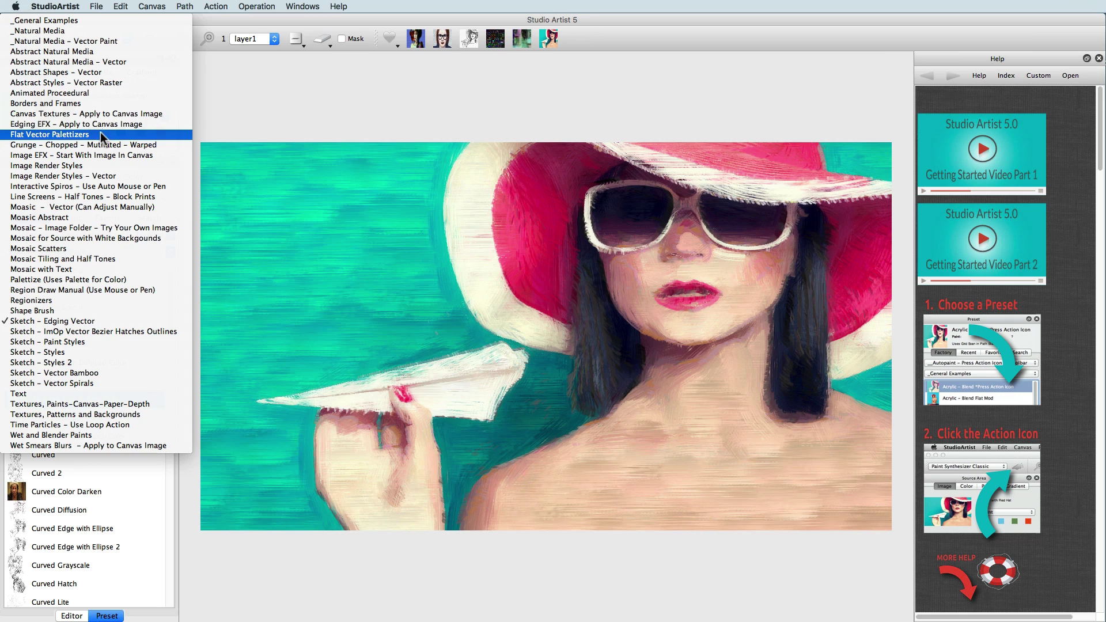
{"action": "left_click", "coordinate": [104, 114]}
{"action": "left_click_drag", "start_coordinate": [168, 282], "coordinate": [174, 496]}
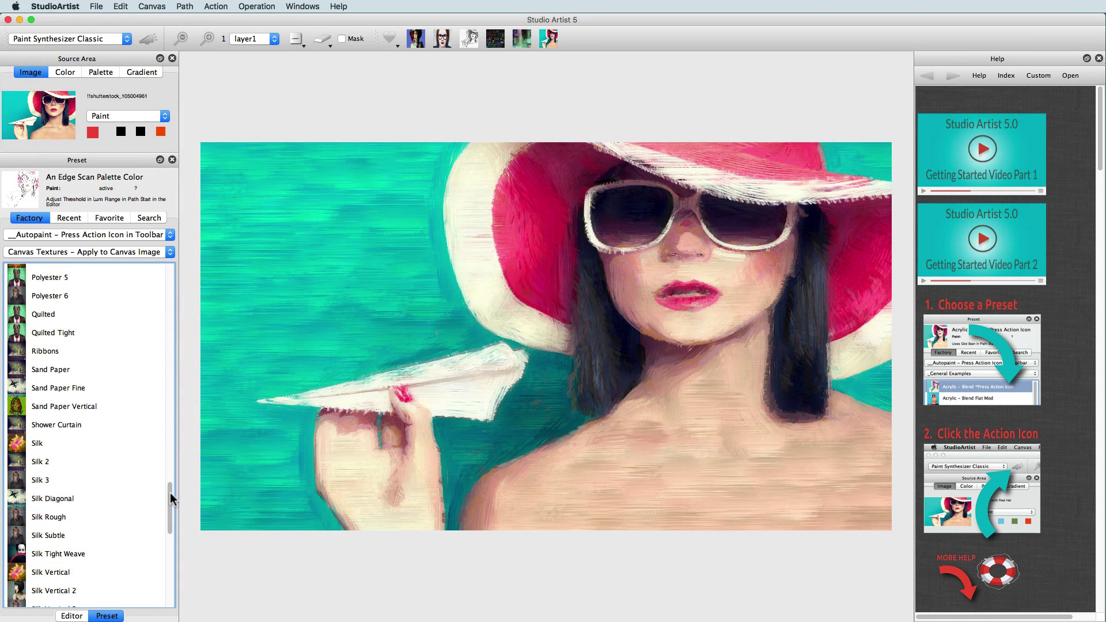
{"action": "left_click", "coordinate": [63, 388]}
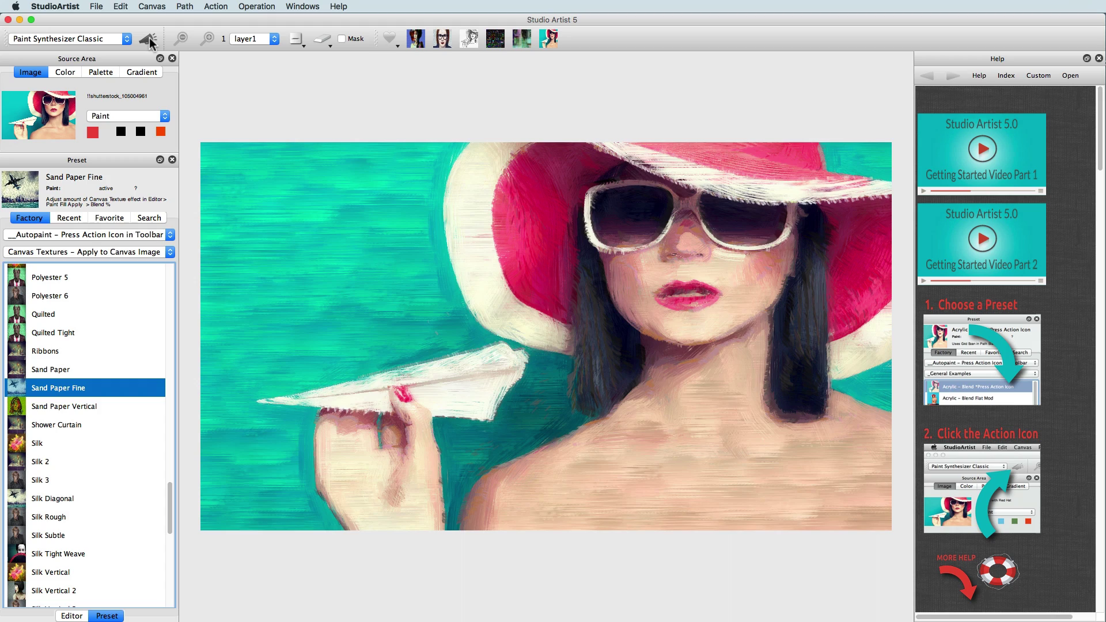
{"action": "left_click", "coordinate": [149, 38]}
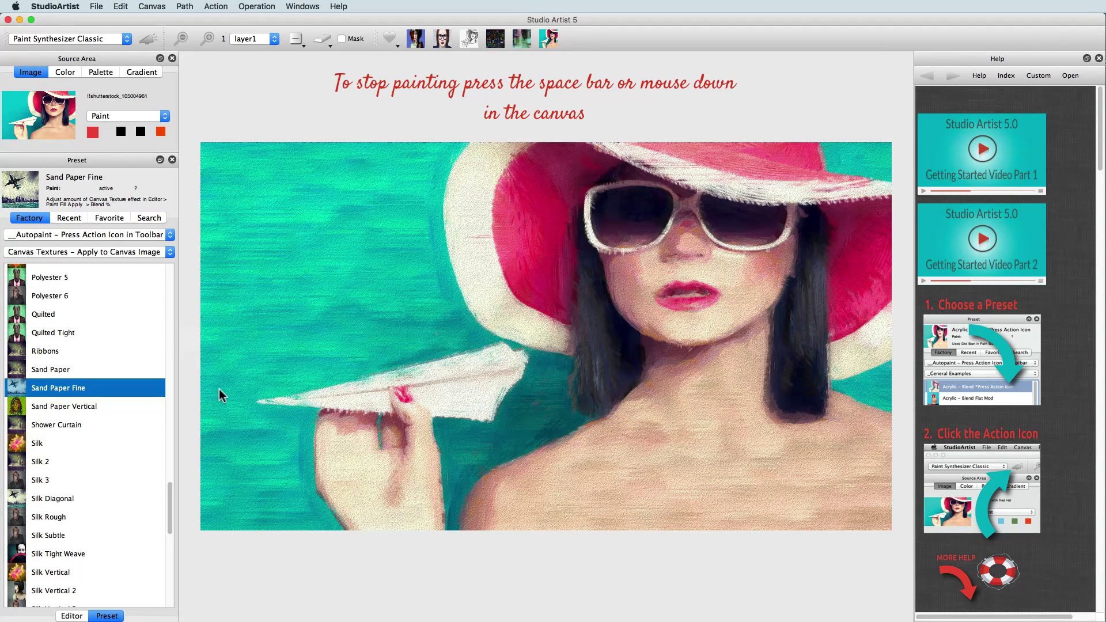
Switch to the _General Examples category and fill the canvas with White.
{"action": "left_click", "coordinate": [86, 252]}
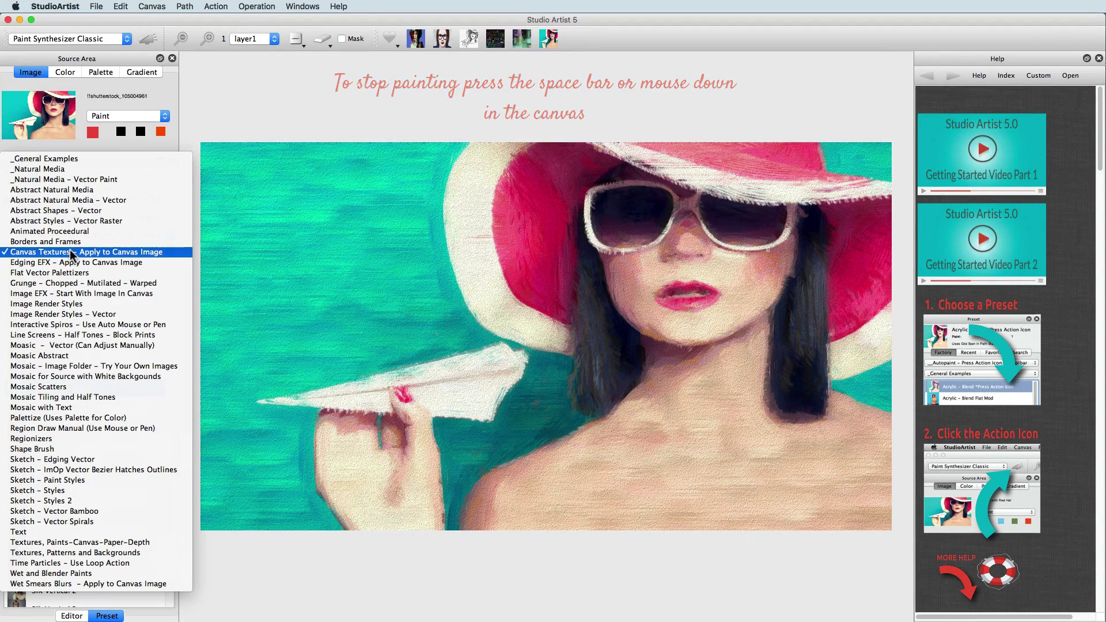
{"action": "left_click", "coordinate": [96, 157]}
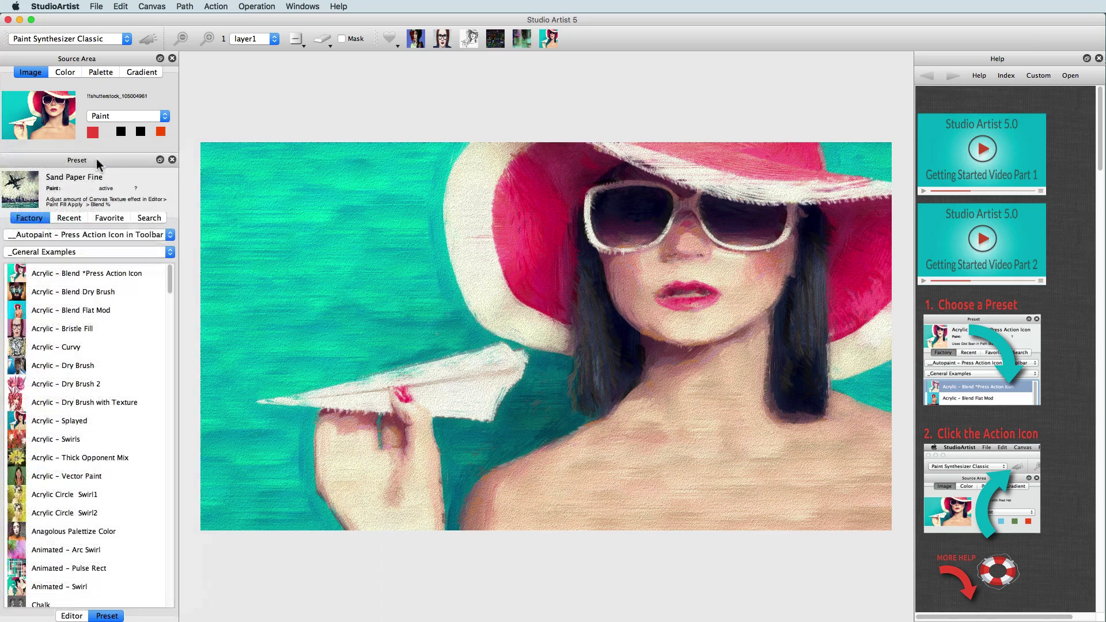
{"action": "left_click", "coordinate": [324, 37]}
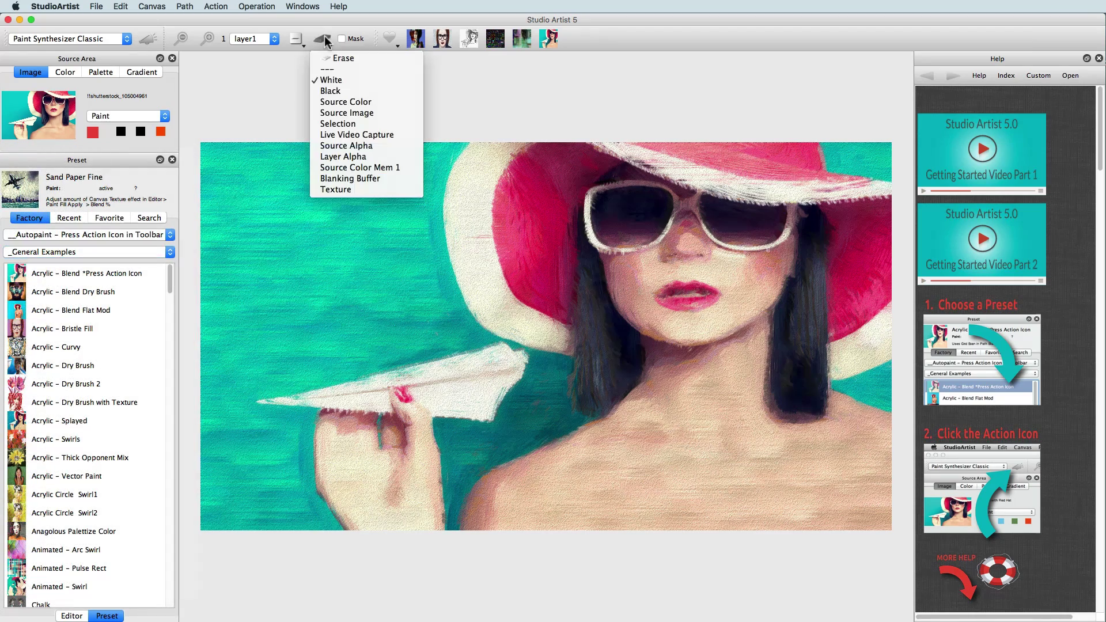
{"action": "left_click", "coordinate": [330, 82]}
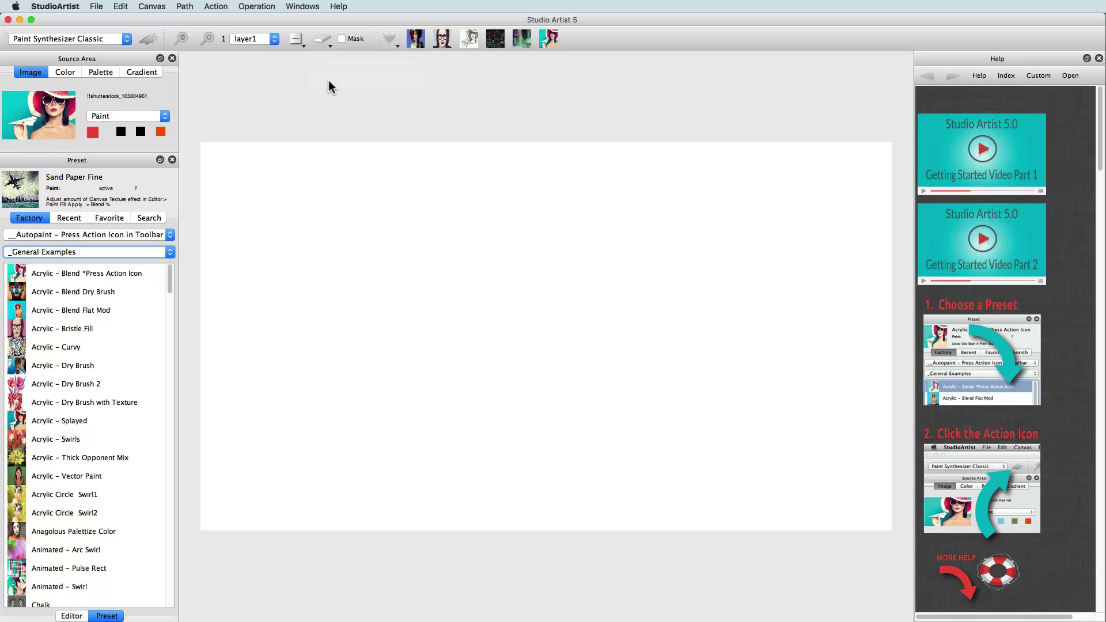
{"action": "left_click", "coordinate": [323, 38]}
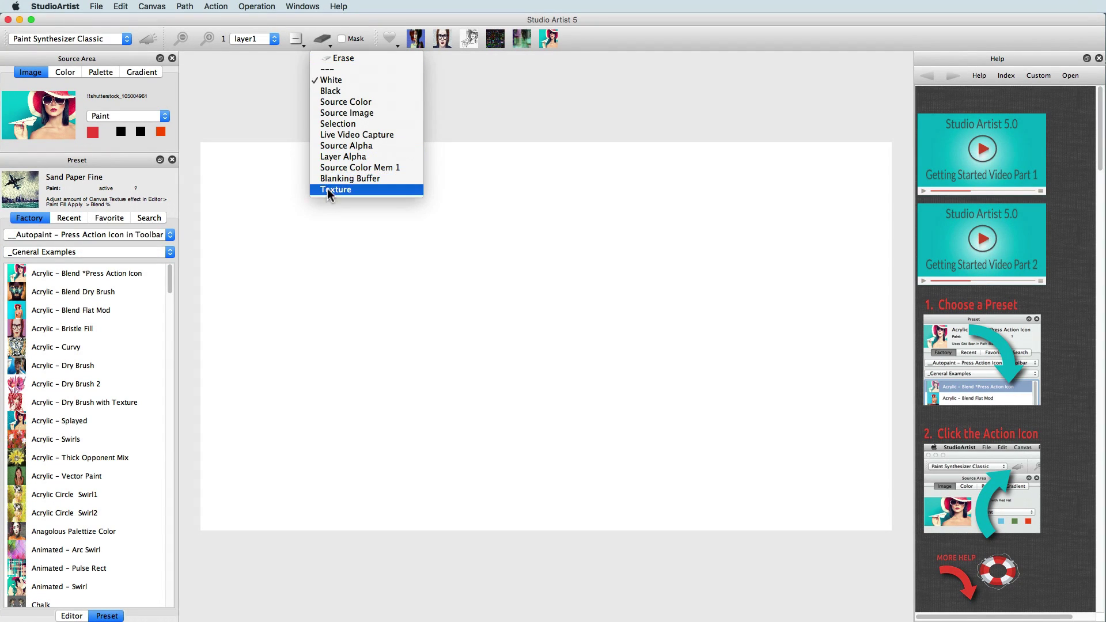
{"action": "left_click", "coordinate": [326, 216]}
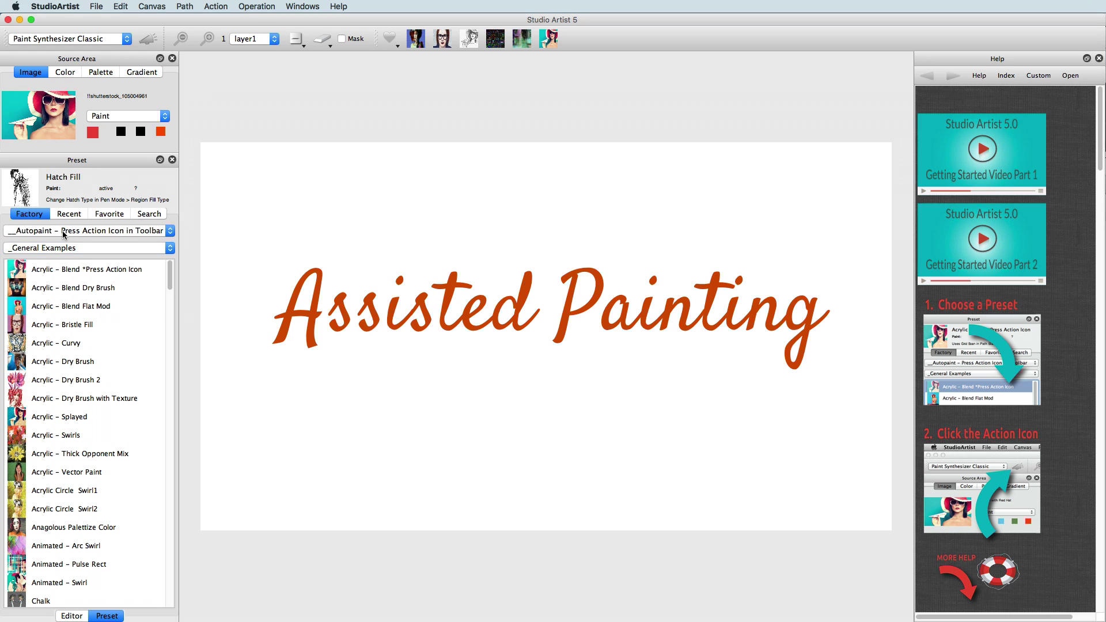
Paint dry-brush acrylic strokes over the portrait using the assisted painting presets.
{"action": "left_click", "coordinate": [63, 231]}
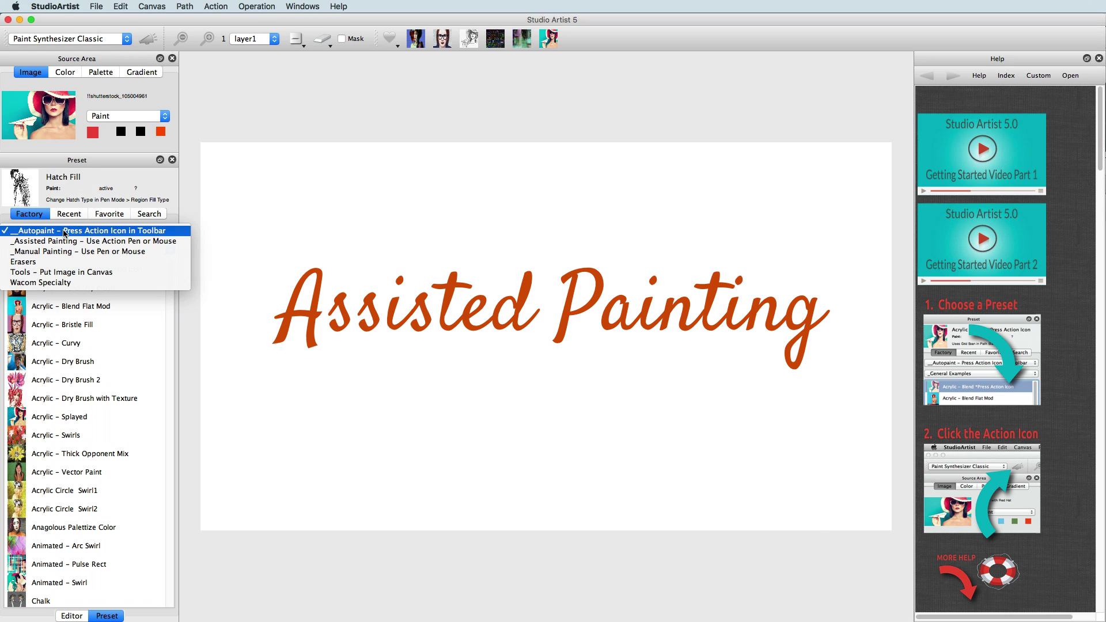
{"action": "left_click", "coordinate": [65, 241]}
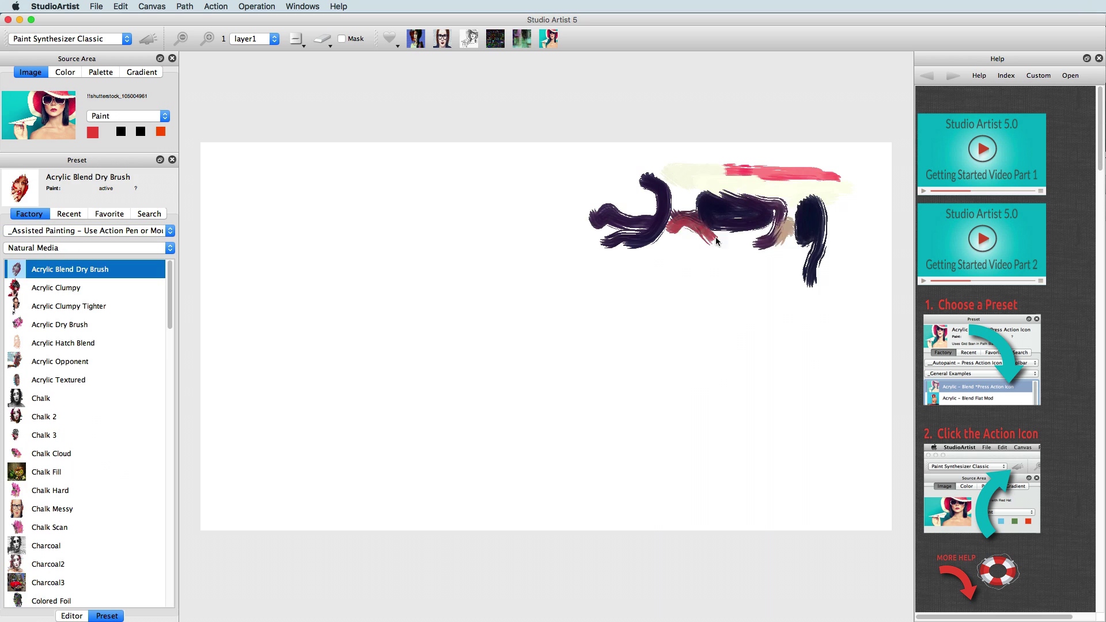
{"action": "mouse_move", "coordinate": [720, 190]}
{"action": "left_mouse_down"}
{"action": "mouse_move", "coordinate": [766, 441]}
{"action": "mouse_move", "coordinate": [818, 242]}
{"action": "mouse_move", "coordinate": [578, 236]}
{"action": "mouse_move", "coordinate": [644, 418]}
{"action": "mouse_move", "coordinate": [593, 224]}
{"action": "mouse_move", "coordinate": [621, 281]}
{"action": "mouse_move", "coordinate": [706, 352]}
{"action": "mouse_move", "coordinate": [755, 320]}
{"action": "mouse_move", "coordinate": [528, 496]}
{"action": "mouse_move", "coordinate": [800, 496]}
{"action": "mouse_move", "coordinate": [550, 292]}
{"action": "mouse_move", "coordinate": [492, 225]}
{"action": "mouse_move", "coordinate": [435, 390]}
{"action": "mouse_move", "coordinate": [461, 276]}
{"action": "mouse_move", "coordinate": [710, 147]}
{"action": "mouse_move", "coordinate": [889, 390]}
{"action": "mouse_move", "coordinate": [835, 495]}
{"action": "mouse_move", "coordinate": [829, 208]}
{"action": "mouse_move", "coordinate": [746, 297]}
{"action": "left_mouse_up"}
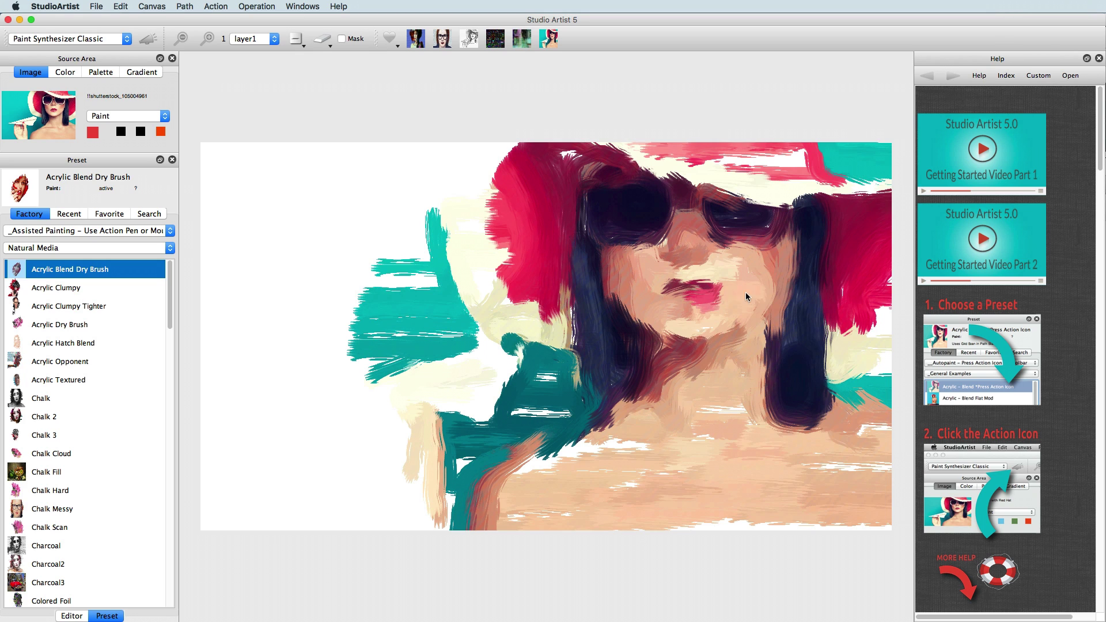
Paint Fans Color Palette strokes from Natural Media Vector across the face and hat.
{"action": "left_click", "coordinate": [99, 249]}
{"action": "left_click", "coordinate": [99, 259]}
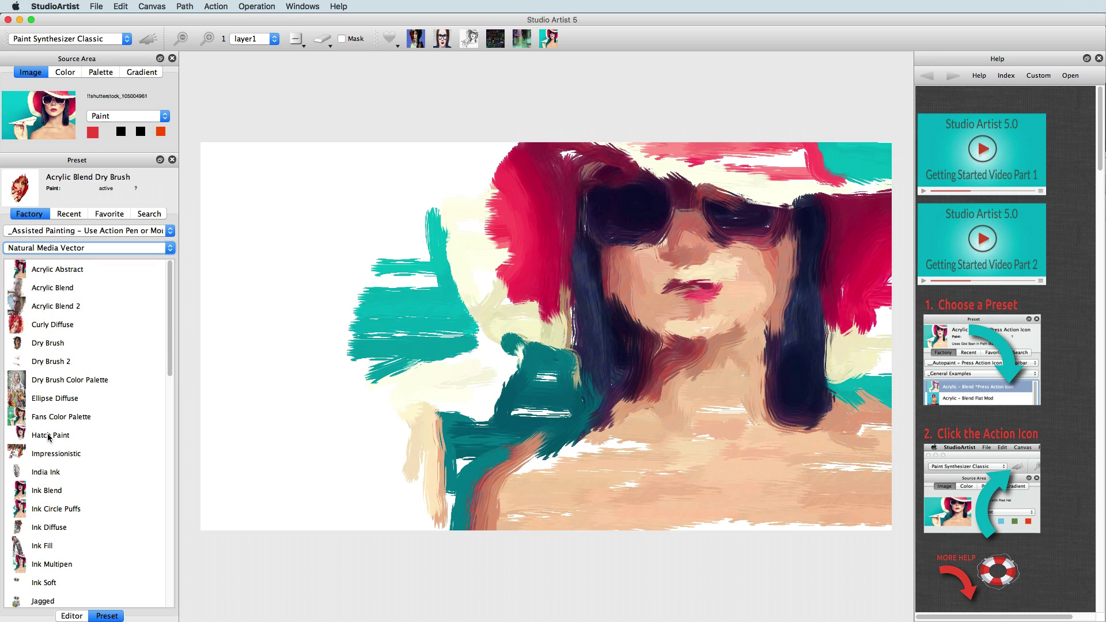
{"action": "left_click", "coordinate": [72, 423]}
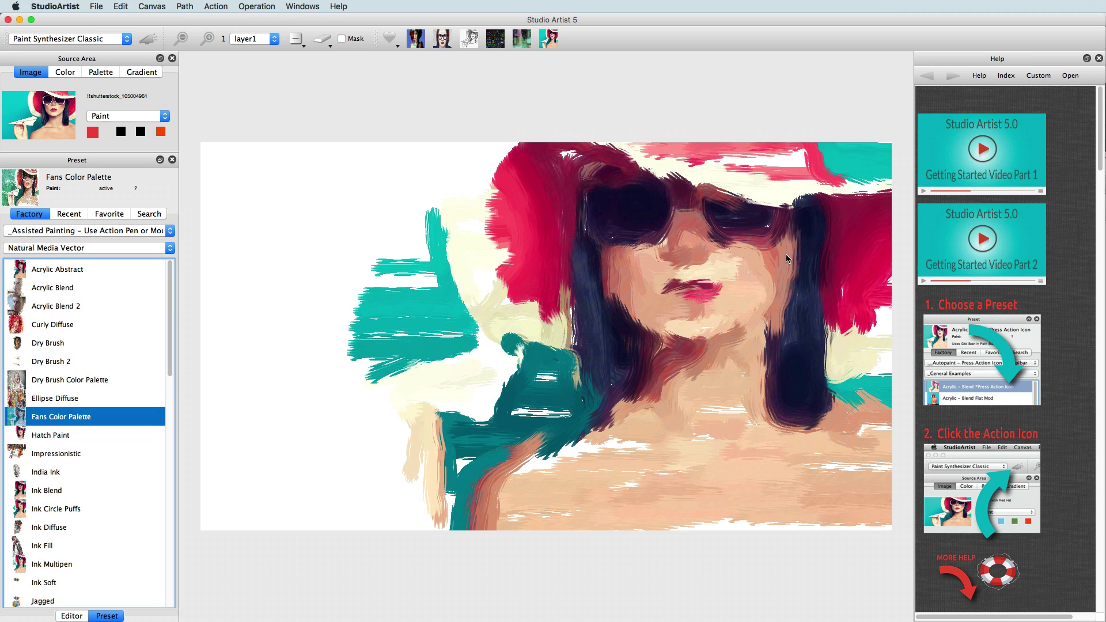
{"action": "mouse_move", "coordinate": [787, 258]}
{"action": "left_mouse_down"}
{"action": "mouse_move", "coordinate": [667, 206]}
{"action": "mouse_move", "coordinate": [729, 278]}
{"action": "mouse_move", "coordinate": [772, 358]}
{"action": "mouse_move", "coordinate": [712, 505]}
{"action": "mouse_move", "coordinate": [843, 344]}
{"action": "mouse_move", "coordinate": [841, 260]}
{"action": "mouse_move", "coordinate": [591, 189]}
{"action": "mouse_move", "coordinate": [459, 183]}
{"action": "mouse_move", "coordinate": [356, 397]}
{"action": "mouse_move", "coordinate": [383, 504]}
{"action": "mouse_move", "coordinate": [418, 361]}
{"action": "mouse_move", "coordinate": [509, 162]}
{"action": "mouse_move", "coordinate": [551, 220]}
{"action": "mouse_move", "coordinate": [553, 447]}
{"action": "mouse_move", "coordinate": [606, 454]}
{"action": "mouse_move", "coordinate": [790, 348]}
{"action": "mouse_move", "coordinate": [596, 514]}
{"action": "mouse_move", "coordinate": [572, 473]}
{"action": "mouse_move", "coordinate": [683, 453]}
{"action": "mouse_move", "coordinate": [840, 446]}
{"action": "mouse_move", "coordinate": [883, 456]}
{"action": "mouse_move", "coordinate": [717, 502]}
{"action": "mouse_move", "coordinate": [439, 429]}
{"action": "left_mouse_up"}
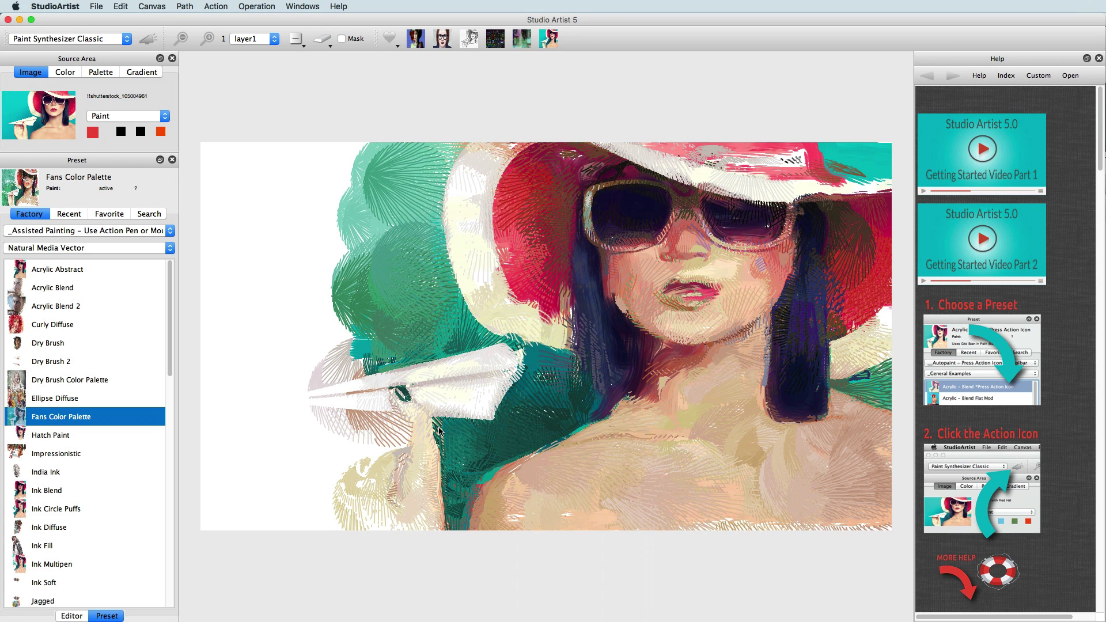
Show the Paint Action Sequence panel, start recording, and clear the canvas to white.
{"action": "left_click", "coordinate": [294, 7]}
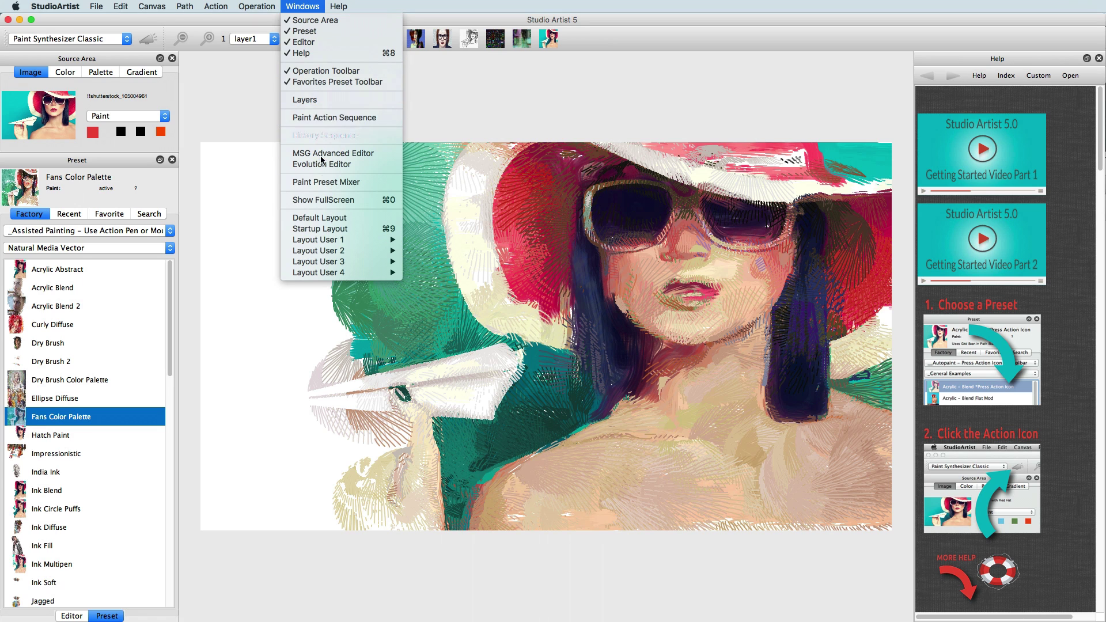
{"action": "left_click", "coordinate": [326, 119]}
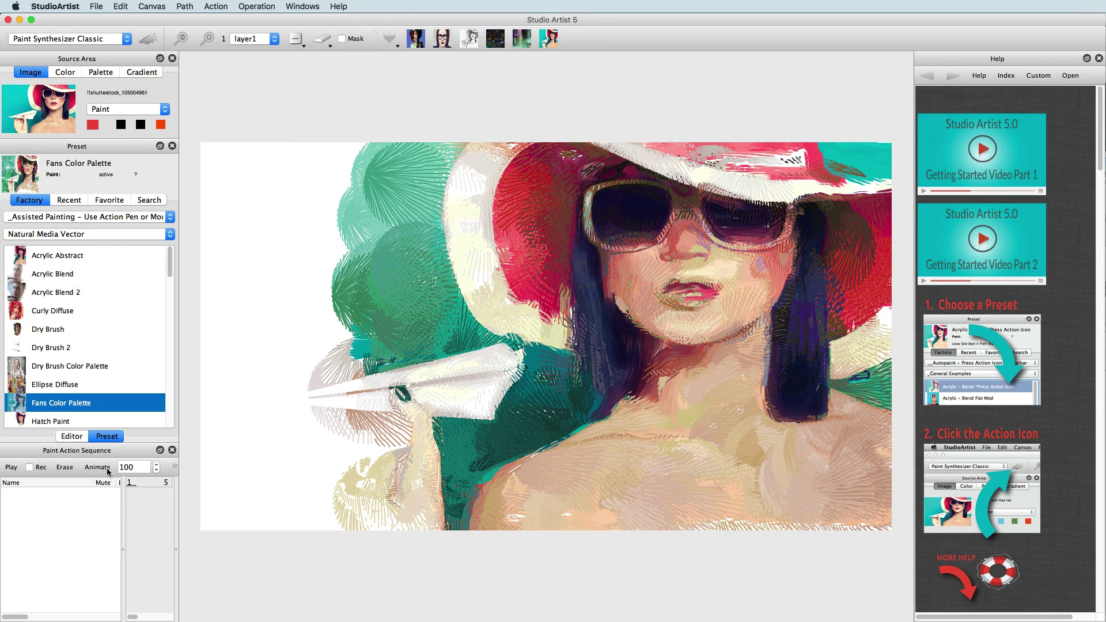
{"action": "left_click", "coordinate": [58, 255]}
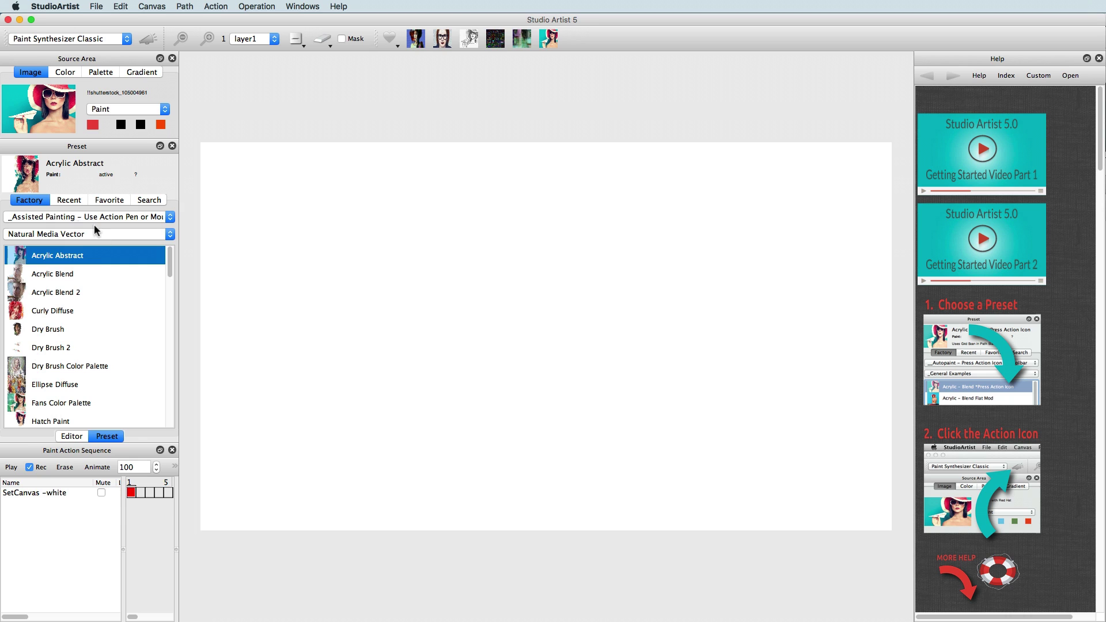
{"action": "left_click", "coordinate": [93, 234]}
Paint Acrylic Blend Dry Brush strokes, then Fans Color Palette strokes across the canvas.
{"action": "left_click", "coordinate": [76, 225]}
{"action": "left_click", "coordinate": [36, 255]}
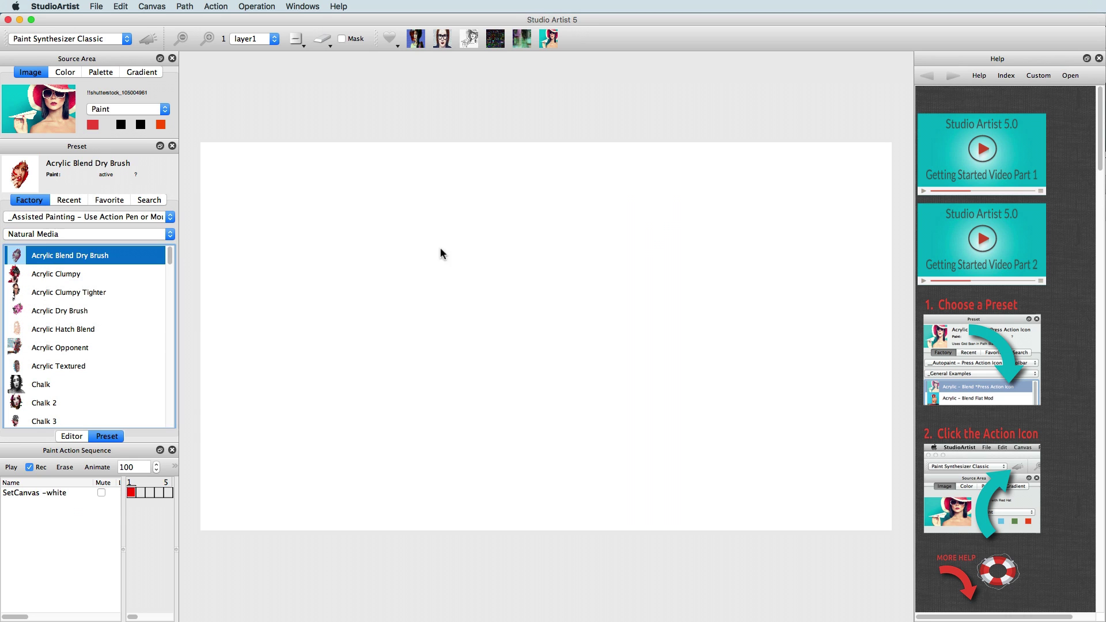
{"action": "mouse_move", "coordinate": [634, 202]}
{"action": "left_mouse_down"}
{"action": "mouse_move", "coordinate": [692, 219]}
{"action": "mouse_move", "coordinate": [749, 289]}
{"action": "mouse_move", "coordinate": [583, 435]}
{"action": "mouse_move", "coordinate": [536, 397]}
{"action": "mouse_move", "coordinate": [507, 190]}
{"action": "mouse_move", "coordinate": [851, 339]}
{"action": "mouse_move", "coordinate": [535, 172]}
{"action": "mouse_move", "coordinate": [718, 227]}
{"action": "mouse_move", "coordinate": [395, 545]}
{"action": "mouse_move", "coordinate": [445, 223]}
{"action": "mouse_move", "coordinate": [405, 472]}
{"action": "mouse_move", "coordinate": [753, 396]}
{"action": "mouse_move", "coordinate": [870, 184]}
{"action": "mouse_move", "coordinate": [720, 156]}
{"action": "left_mouse_up"}
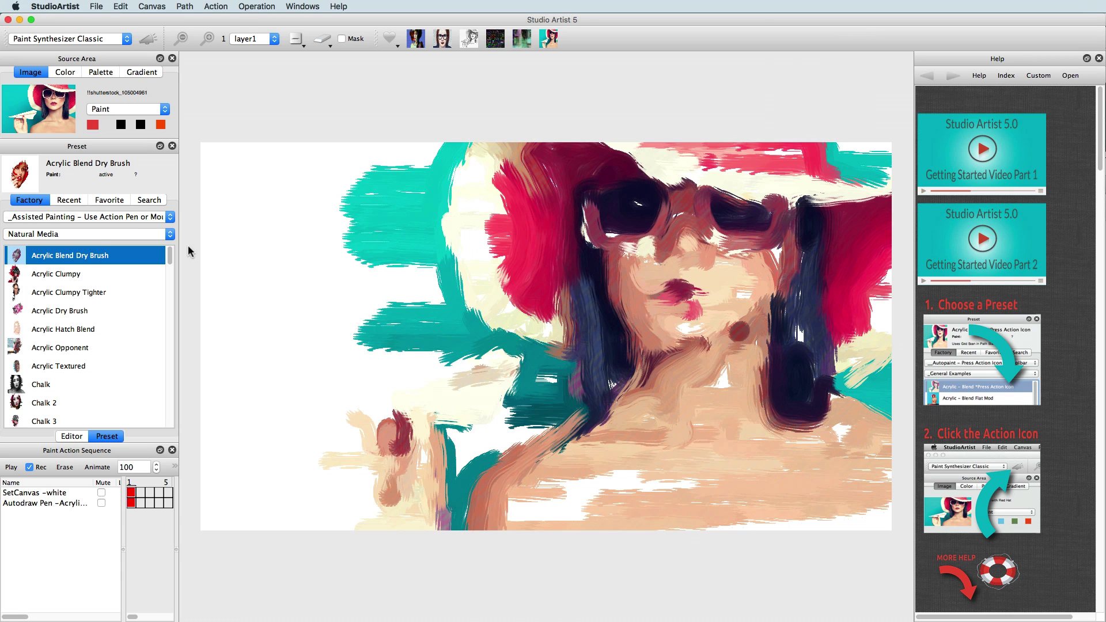
{"action": "left_click", "coordinate": [96, 238]}
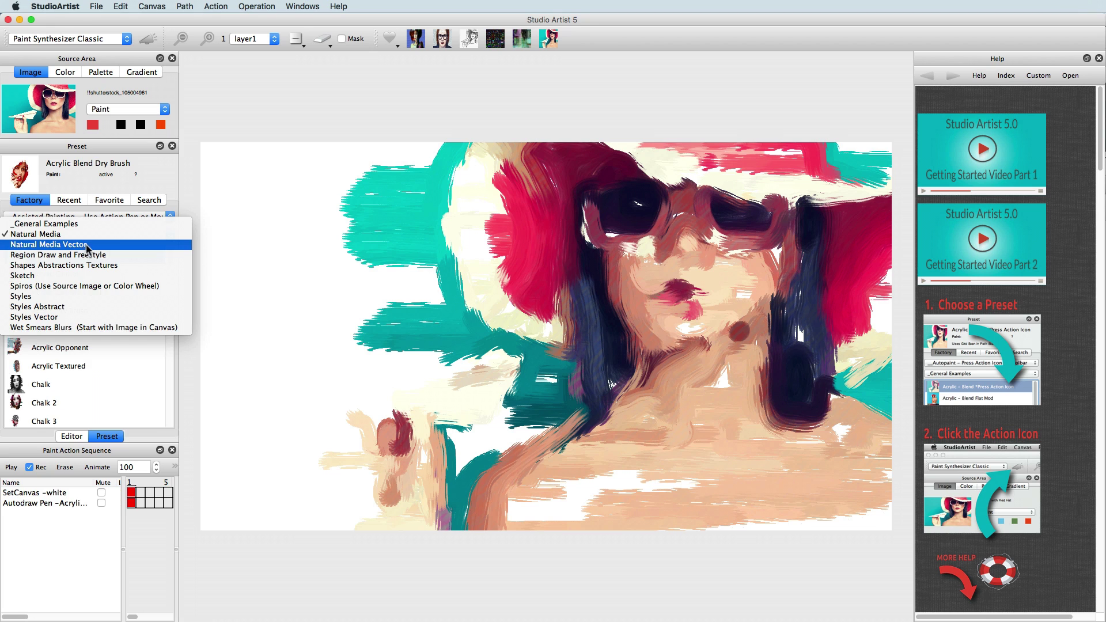
{"action": "left_click", "coordinate": [88, 249]}
{"action": "left_click", "coordinate": [58, 403]}
{"action": "mouse_move", "coordinate": [404, 392]}
{"action": "left_mouse_down"}
{"action": "mouse_move", "coordinate": [458, 176]}
{"action": "mouse_move", "coordinate": [260, 189]}
{"action": "mouse_move", "coordinate": [235, 341]}
{"action": "mouse_move", "coordinate": [312, 531]}
{"action": "mouse_move", "coordinate": [521, 357]}
{"action": "mouse_move", "coordinate": [805, 266]}
{"action": "mouse_move", "coordinate": [887, 499]}
{"action": "mouse_move", "coordinate": [788, 360]}
{"action": "mouse_move", "coordinate": [900, 364]}
{"action": "mouse_move", "coordinate": [722, 329]}
{"action": "mouse_move", "coordinate": [707, 165]}
{"action": "mouse_move", "coordinate": [688, 230]}
{"action": "mouse_move", "coordinate": [834, 133]}
{"action": "mouse_move", "coordinate": [866, 170]}
{"action": "mouse_move", "coordinate": [882, 370]}
{"action": "mouse_move", "coordinate": [629, 575]}
{"action": "mouse_move", "coordinate": [495, 546]}
{"action": "mouse_move", "coordinate": [730, 525]}
{"action": "mouse_move", "coordinate": [663, 420]}
{"action": "left_mouse_up"}
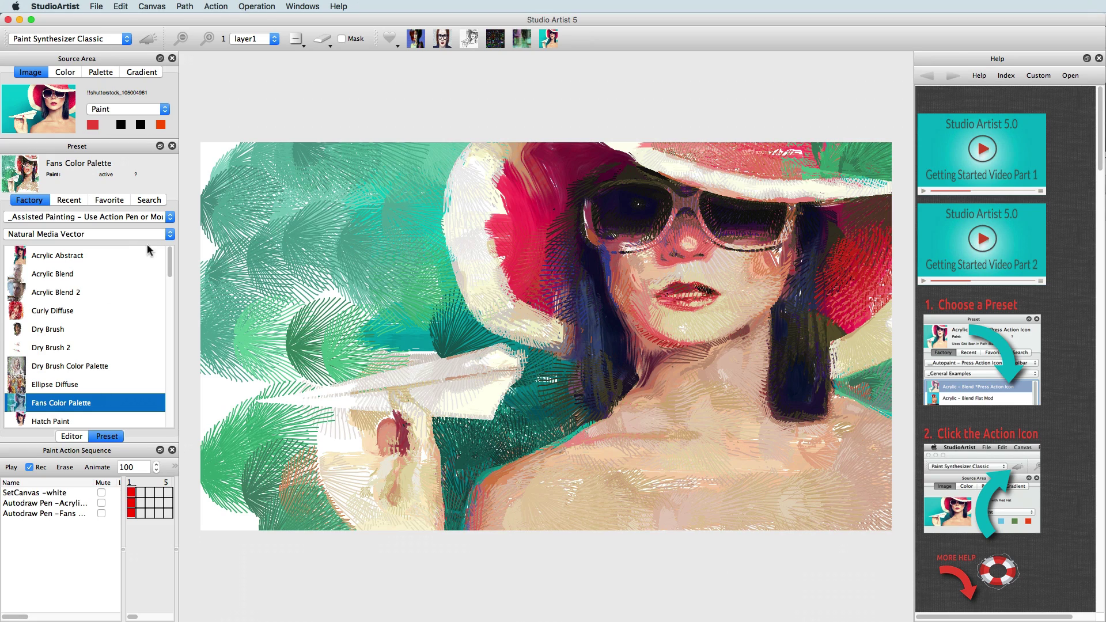
Paint two passes of Sketch Hatch Fill strokes, then replay the recorded sequence.
{"action": "left_click", "coordinate": [119, 235]}
{"action": "left_click", "coordinate": [92, 272]}
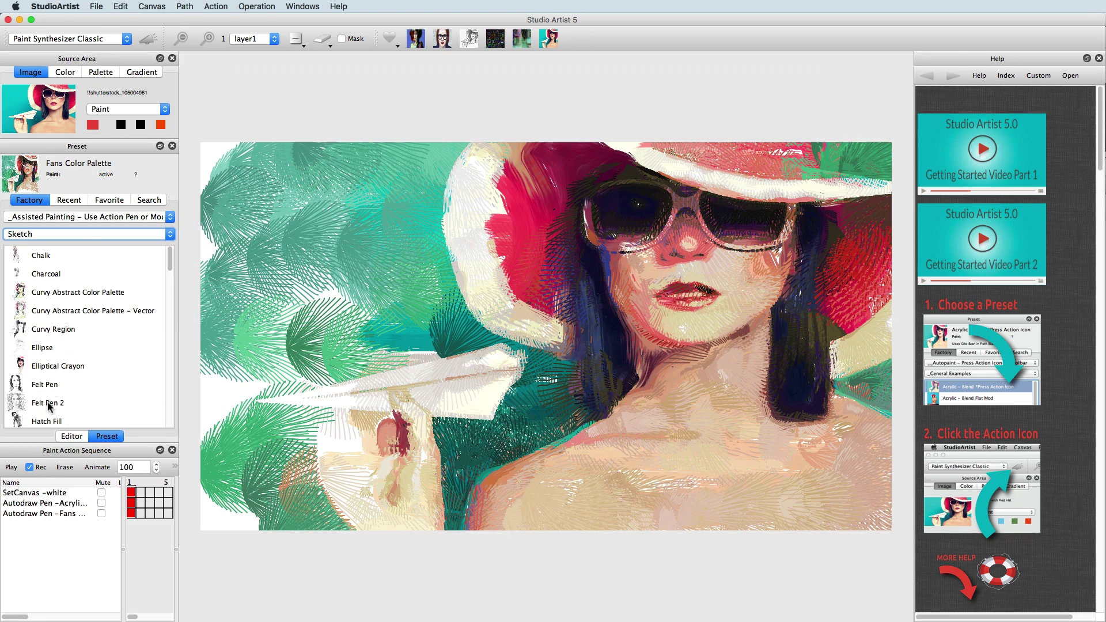
{"action": "left_click", "coordinate": [48, 421]}
{"action": "mouse_move", "coordinate": [207, 424]}
{"action": "left_mouse_down"}
{"action": "mouse_move", "coordinate": [553, 288]}
{"action": "mouse_move", "coordinate": [429, 210]}
{"action": "mouse_move", "coordinate": [393, 427]}
{"action": "left_mouse_up"}
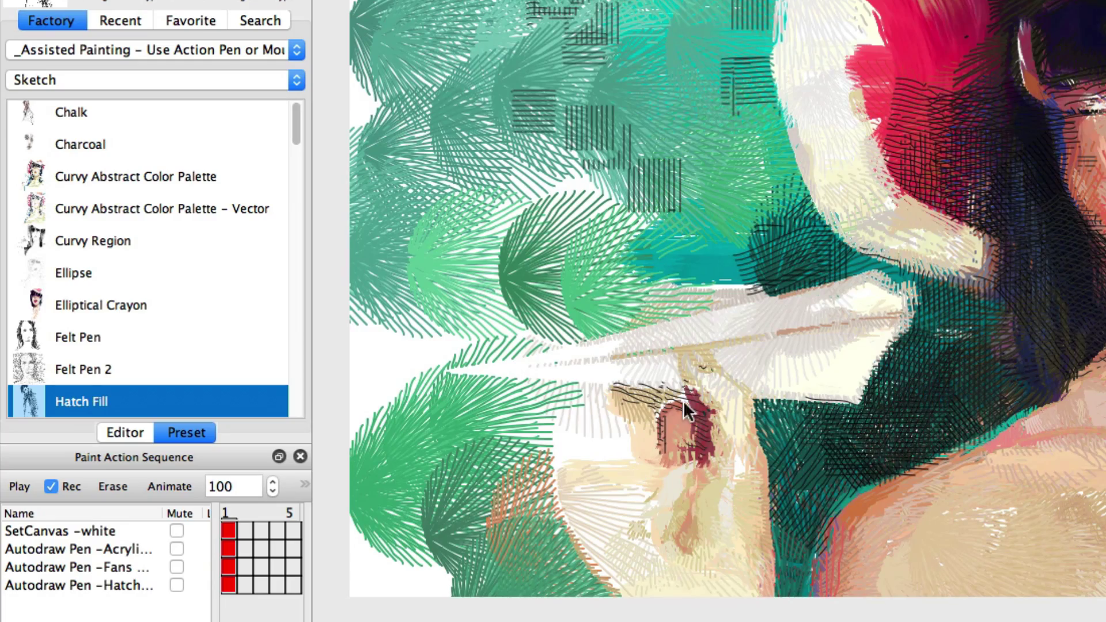
{"action": "left_click", "coordinate": [686, 411]}
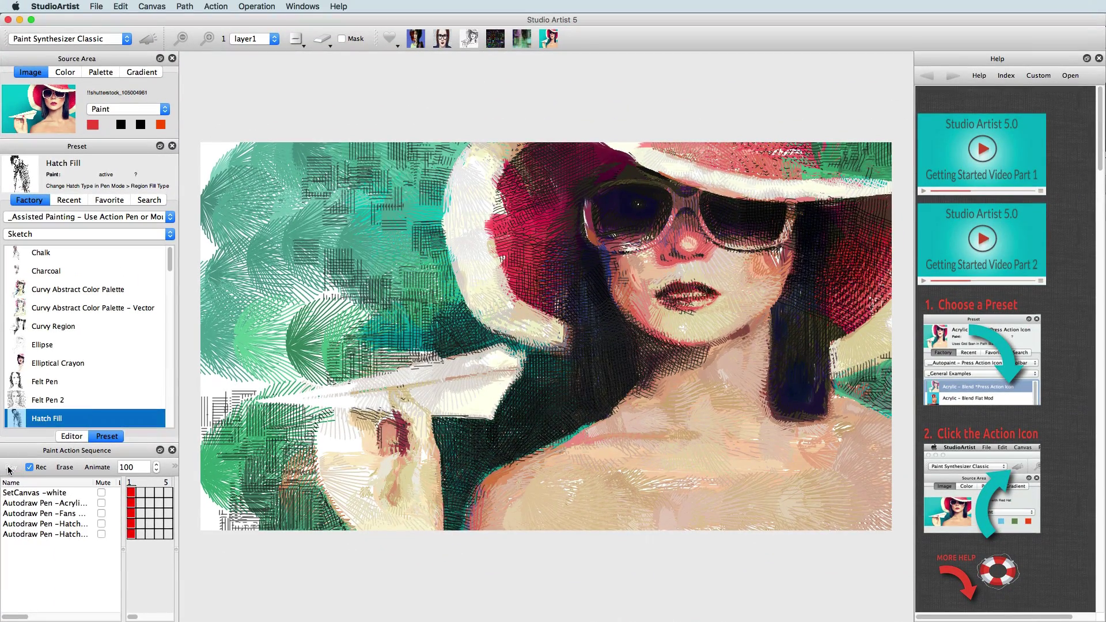
{"action": "left_click", "coordinate": [10, 467]}
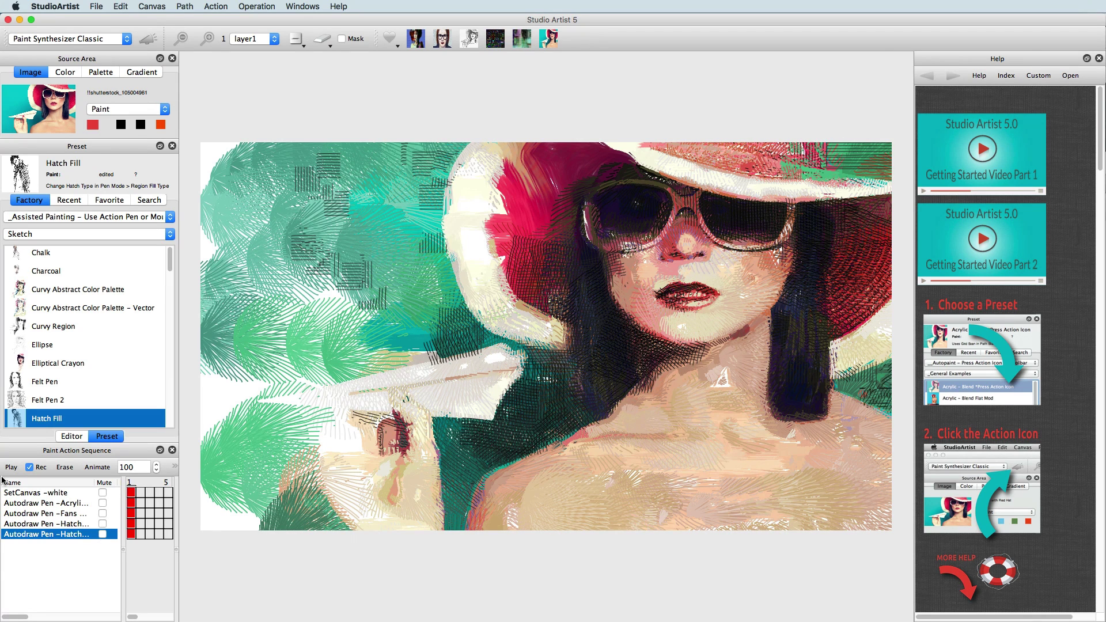
{"action": "left_click", "coordinate": [96, 6]}
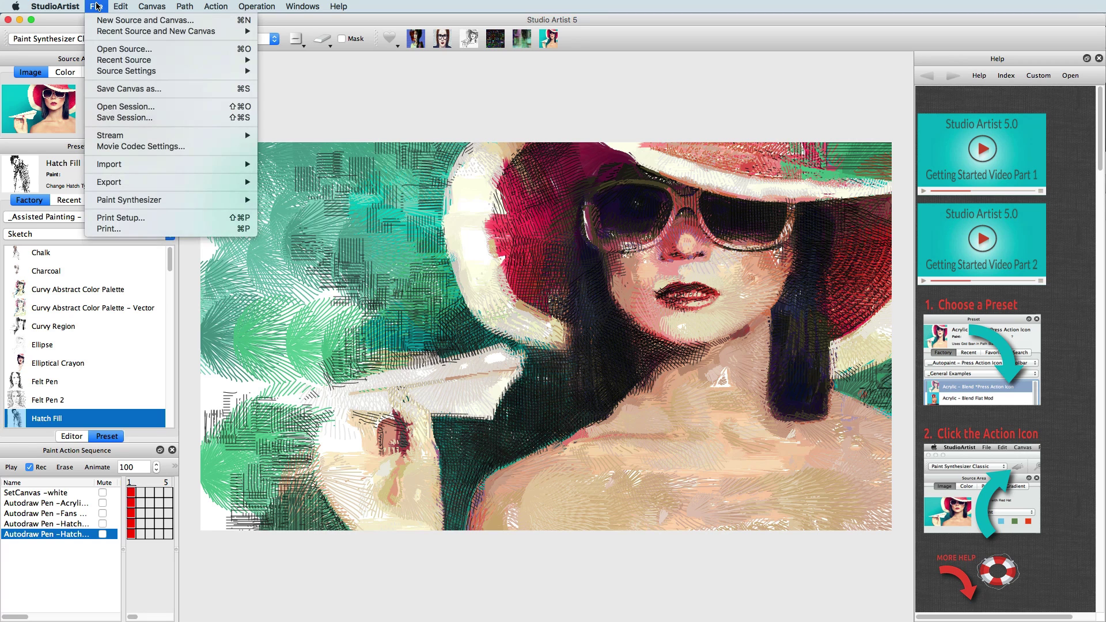
Export the recording with File > Export > Export Paint Action Sequence Preset.
{"action": "mouse_move", "coordinate": [123, 182]}
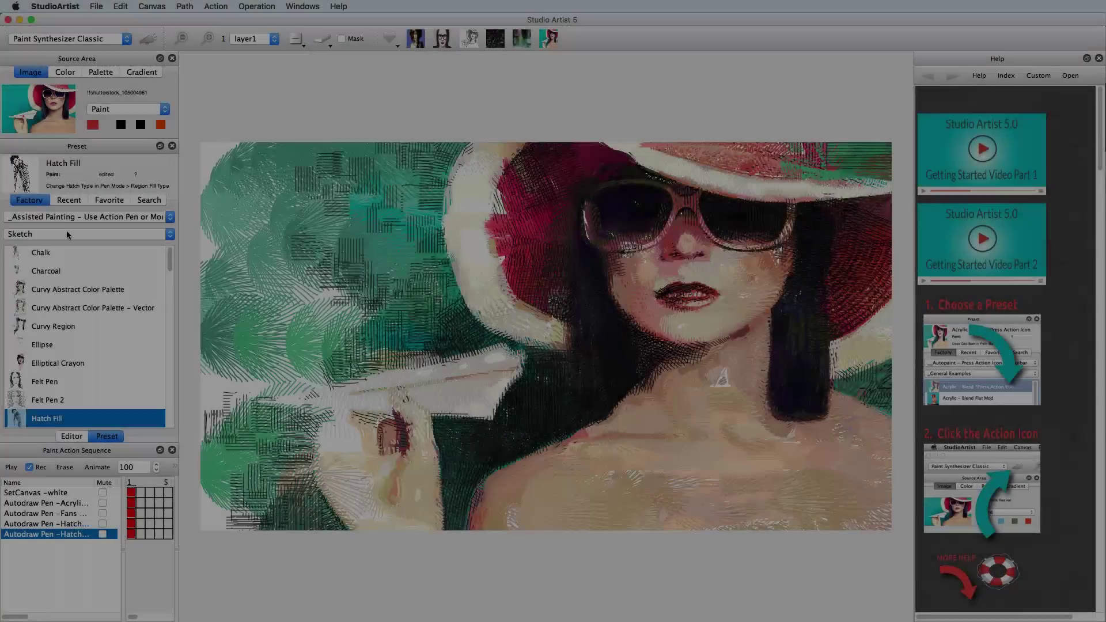
{"action": "left_click", "coordinate": [67, 233]}
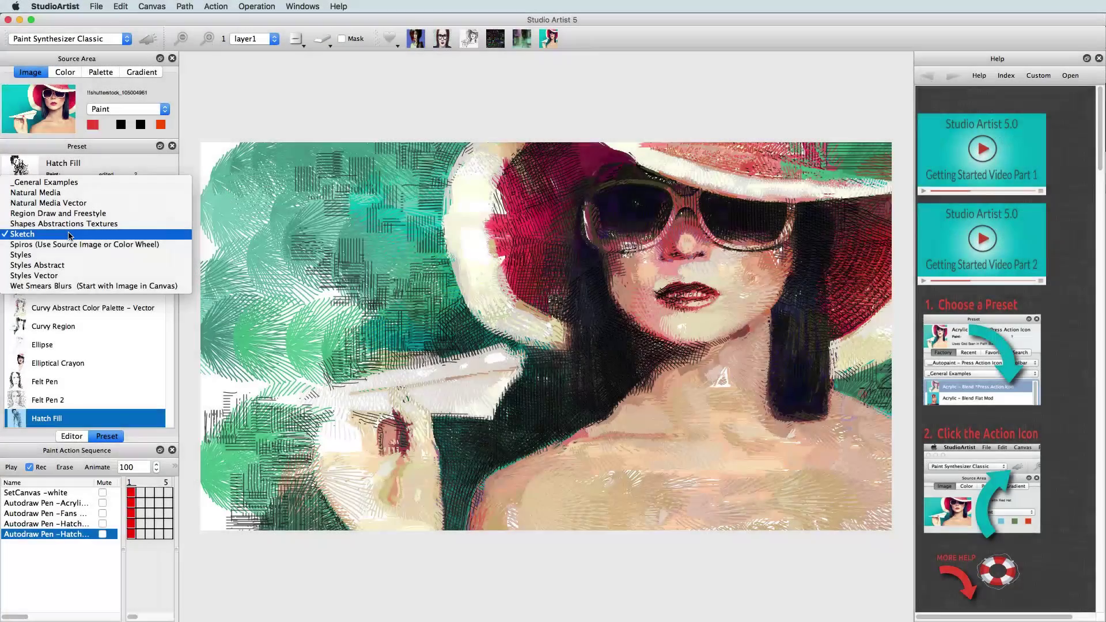
In the Spiros category, paint Cycle RGB and Spiro 05 strokes on a white canvas.
{"action": "left_click", "coordinate": [61, 244]}
{"action": "left_click", "coordinate": [52, 257]}
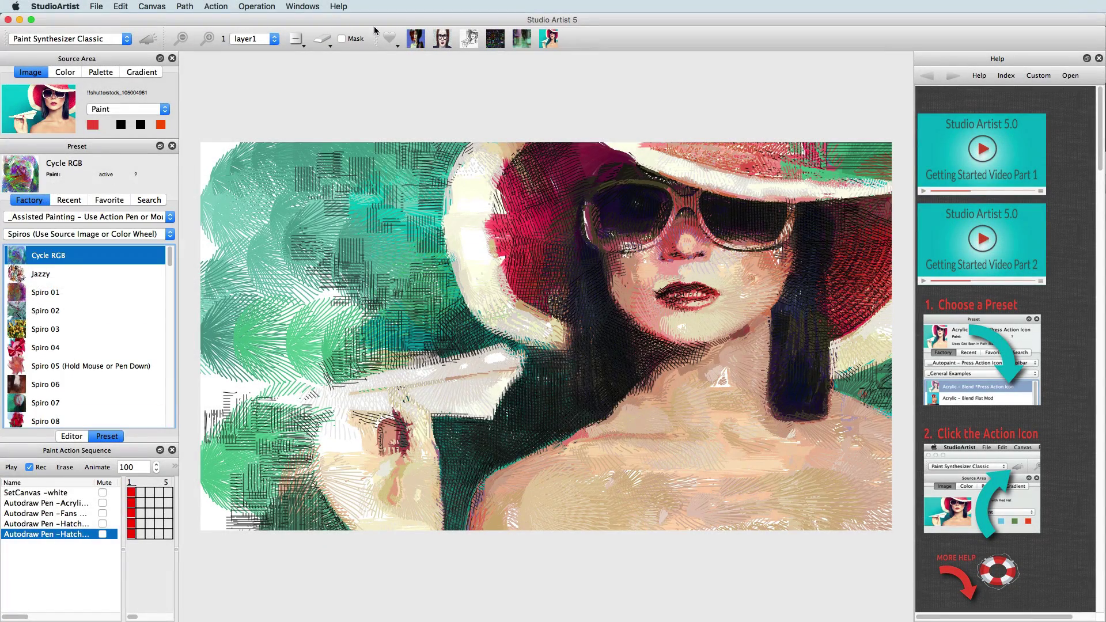
{"action": "mouse_move", "coordinate": [429, 283]}
{"action": "left_mouse_down"}
{"action": "mouse_move", "coordinate": [500, 263]}
{"action": "mouse_move", "coordinate": [727, 265]}
{"action": "mouse_move", "coordinate": [444, 463]}
{"action": "mouse_move", "coordinate": [187, 344]}
{"action": "left_mouse_up"}
{"action": "left_click", "coordinate": [44, 364]}
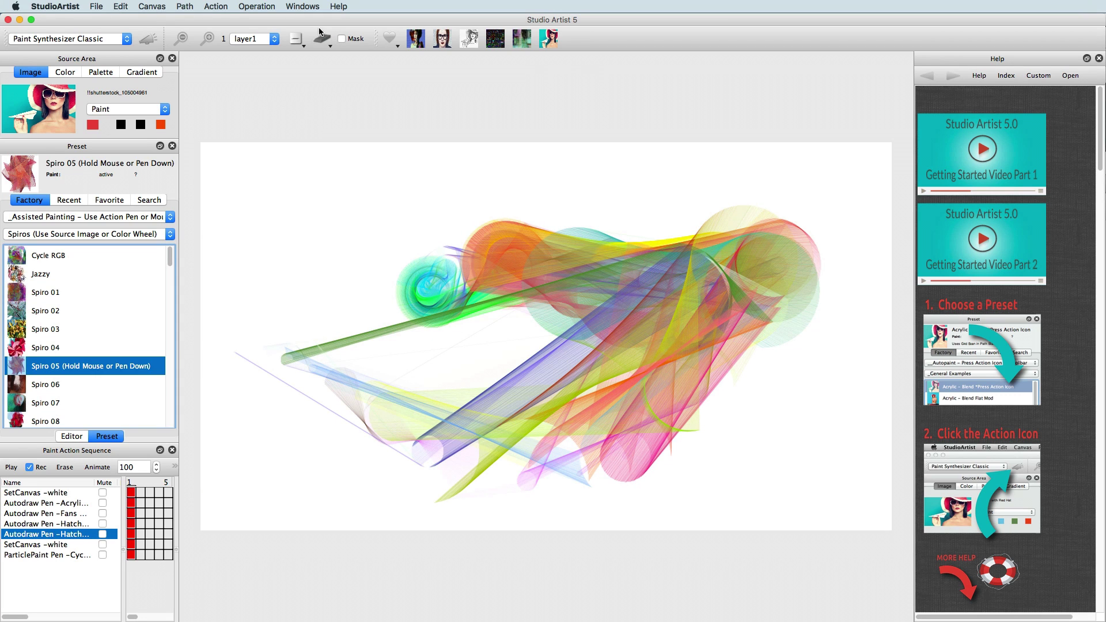
{"action": "mouse_move", "coordinate": [370, 234]}
{"action": "left_mouse_down"}
{"action": "mouse_move", "coordinate": [434, 239]}
{"action": "mouse_move", "coordinate": [724, 323]}
{"action": "mouse_move", "coordinate": [595, 355]}
{"action": "mouse_move", "coordinate": [540, 422]}
{"action": "mouse_move", "coordinate": [432, 451]}
{"action": "left_mouse_up"}
Paint a diagonal Spiro 08 trail on cleared white, then start fresh with Spiro 41.
{"action": "left_click", "coordinate": [56, 415]}
{"action": "left_click", "coordinate": [302, 46]}
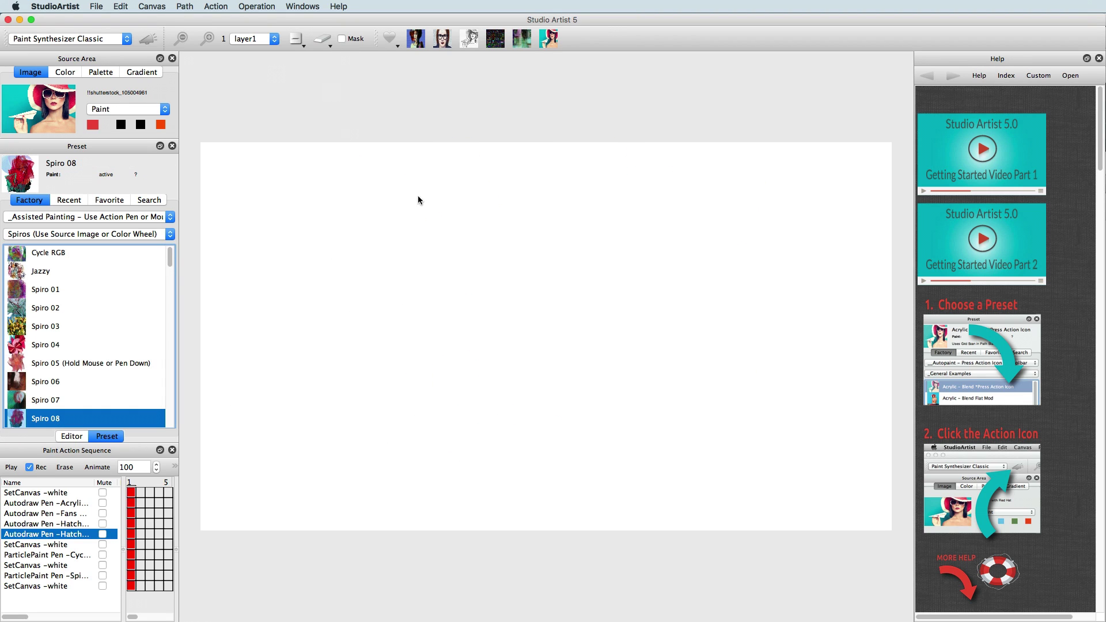
{"action": "mouse_move", "coordinate": [461, 219]}
{"action": "left_mouse_down"}
{"action": "mouse_move", "coordinate": [679, 378]}
{"action": "mouse_move", "coordinate": [760, 382]}
{"action": "left_mouse_up"}
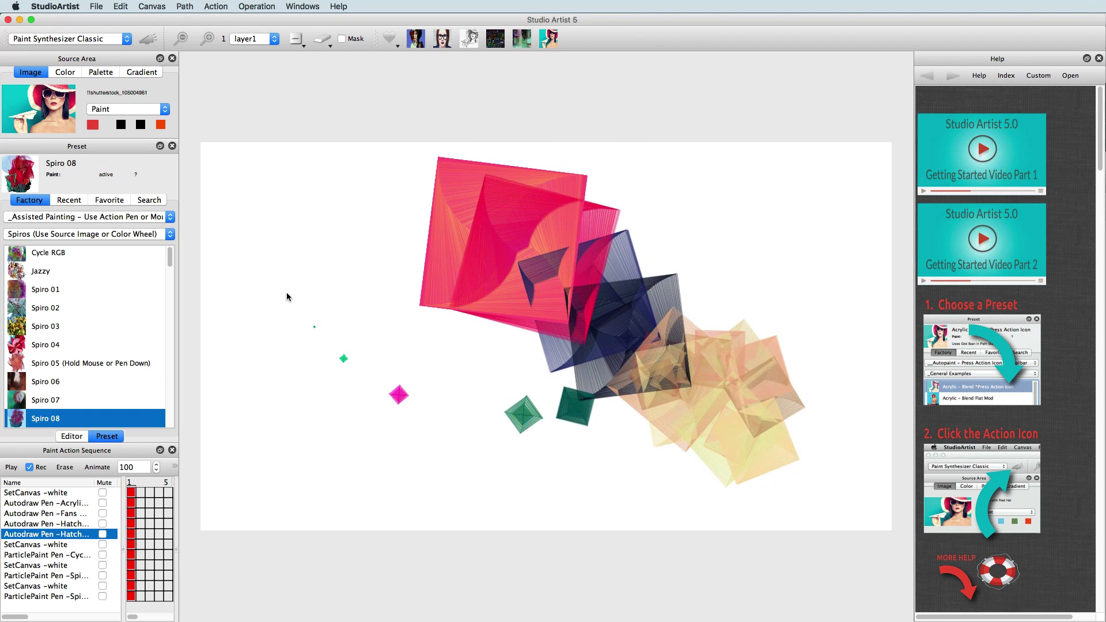
{"action": "scroll", "coordinate": [74, 363], "scroll_direction": "down", "scroll_amount": 15}
{"action": "left_click", "coordinate": [55, 357]}
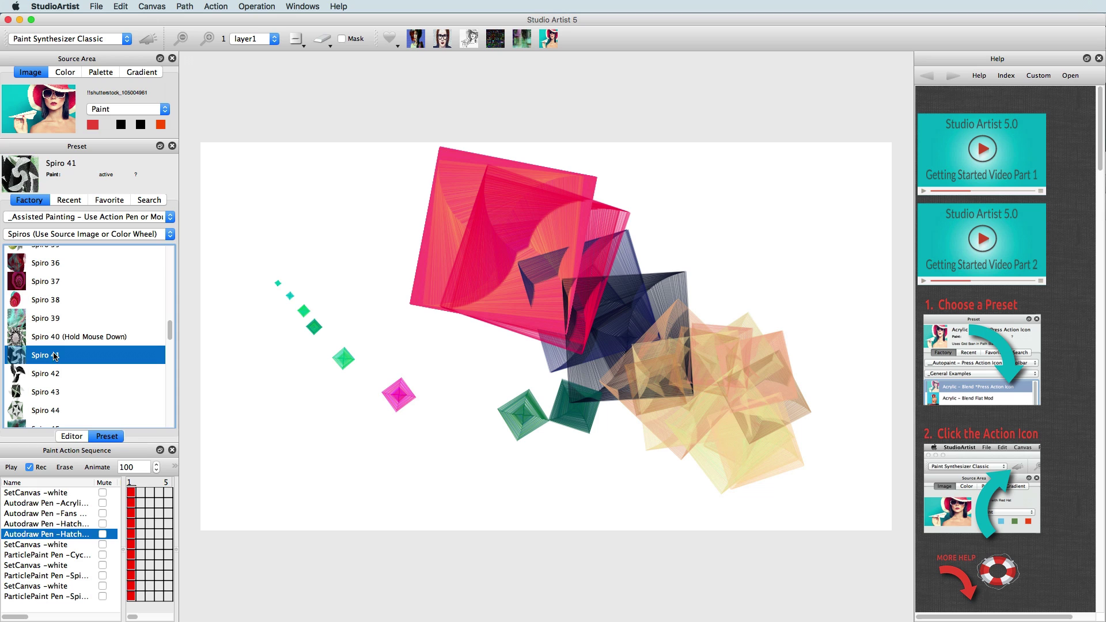
{"action": "left_click", "coordinate": [321, 39]}
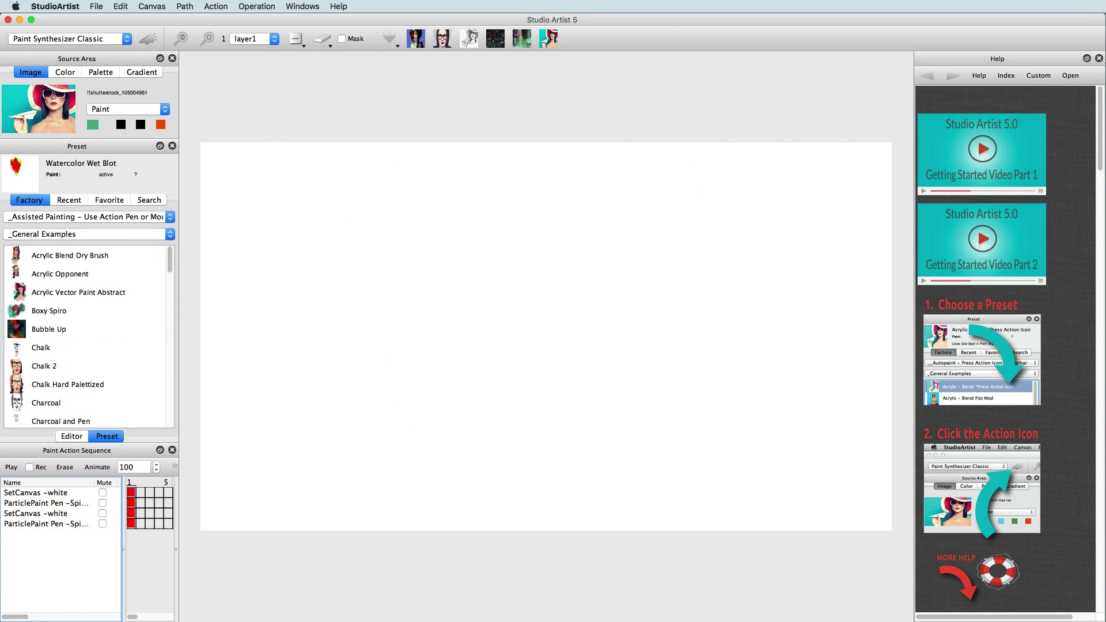
Switch to the Manual Painting presets and load the Acrylic - Dual brush.
{"action": "left_click", "coordinate": [79, 216]}
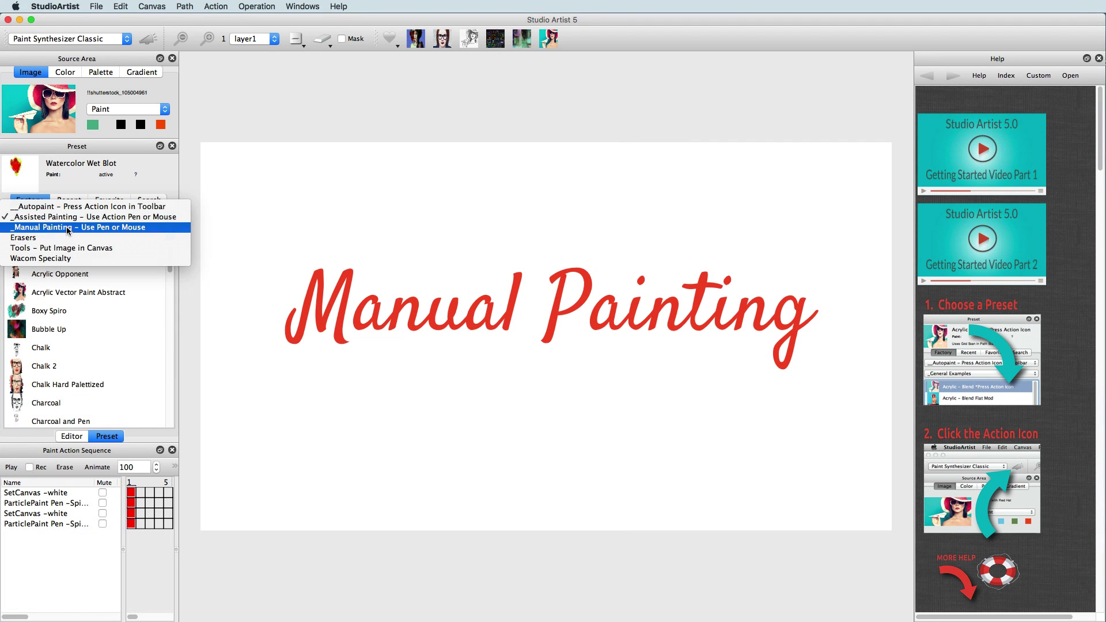
{"action": "left_click", "coordinate": [64, 225]}
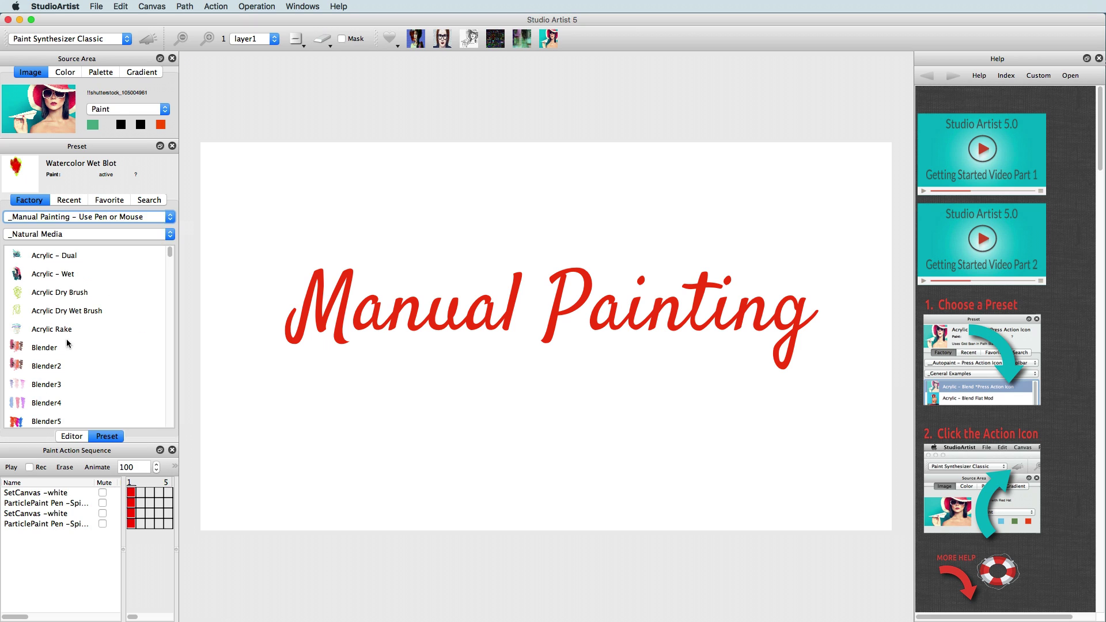
{"action": "left_click", "coordinate": [66, 436]}
{"action": "left_click", "coordinate": [56, 166]}
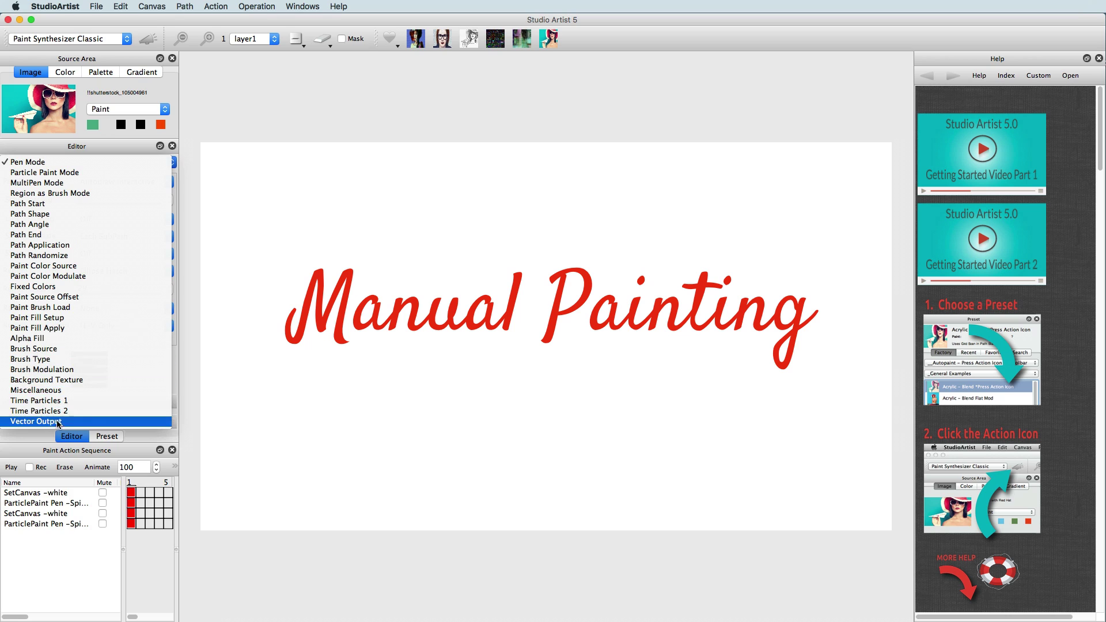
{"action": "left_click", "coordinate": [33, 164]}
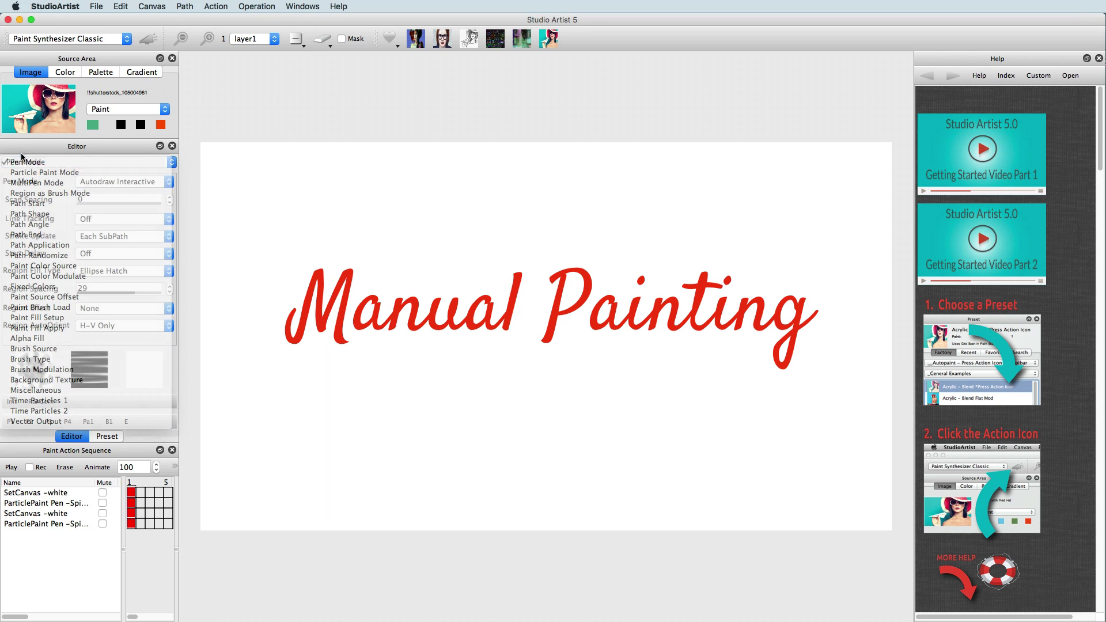
{"action": "left_click", "coordinate": [106, 437]}
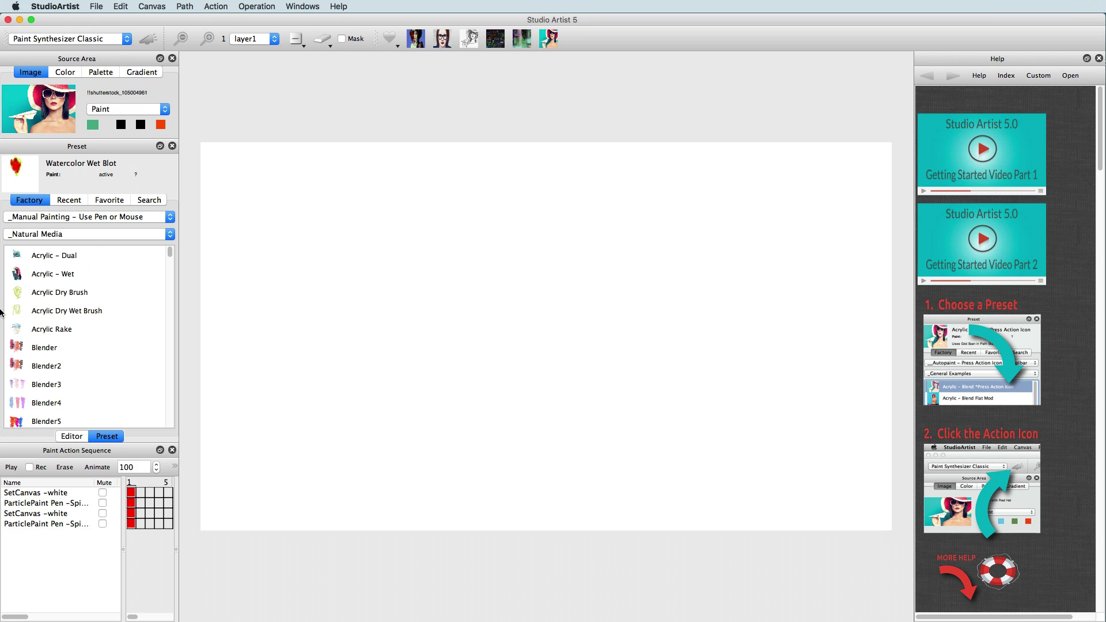
{"action": "left_click", "coordinate": [57, 255]}
Paint teal, beige and navy Acrylic - Dual strokes across the canvas.
{"action": "mouse_move", "coordinate": [398, 293]}
{"action": "left_mouse_down"}
{"action": "mouse_move", "coordinate": [711, 289]}
{"action": "mouse_move", "coordinate": [560, 310]}
{"action": "left_mouse_up"}
{"action": "left_click_drag", "start_coordinate": [433, 334], "coordinate": [410, 344]}
{"action": "left_click_drag", "start_coordinate": [634, 370], "coordinate": [452, 394]}
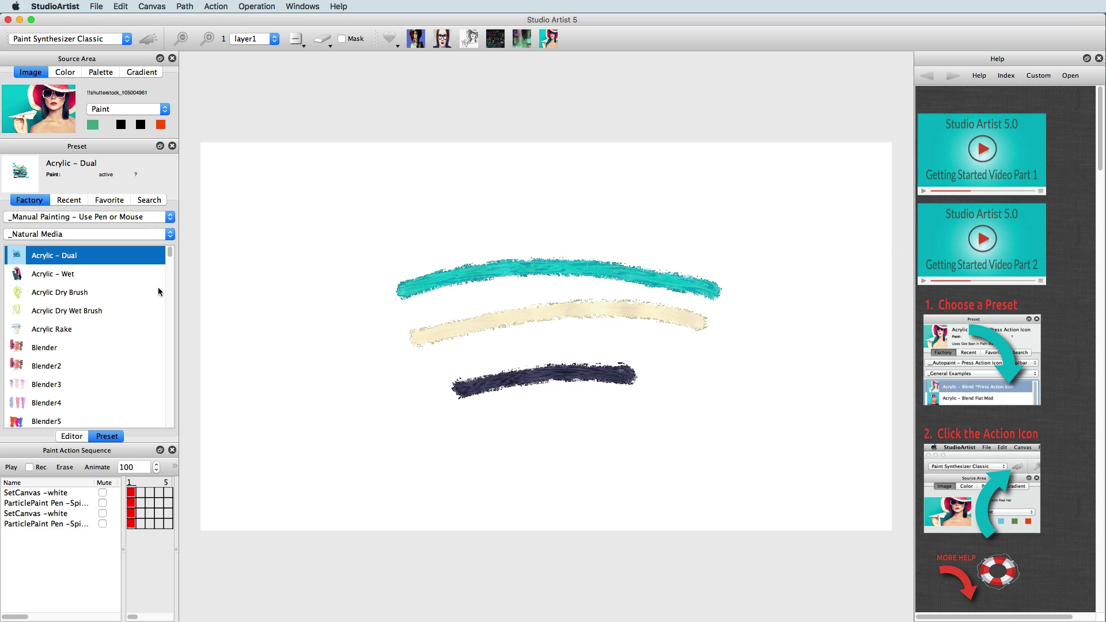
Paint pink and coloured chalk arcs around the strokes with Chalk 08.
{"action": "scroll", "coordinate": [162, 258], "scroll_direction": "down", "scroll_amount": 5}
{"action": "scroll", "coordinate": [164, 264], "scroll_direction": "up", "scroll_amount": 2}
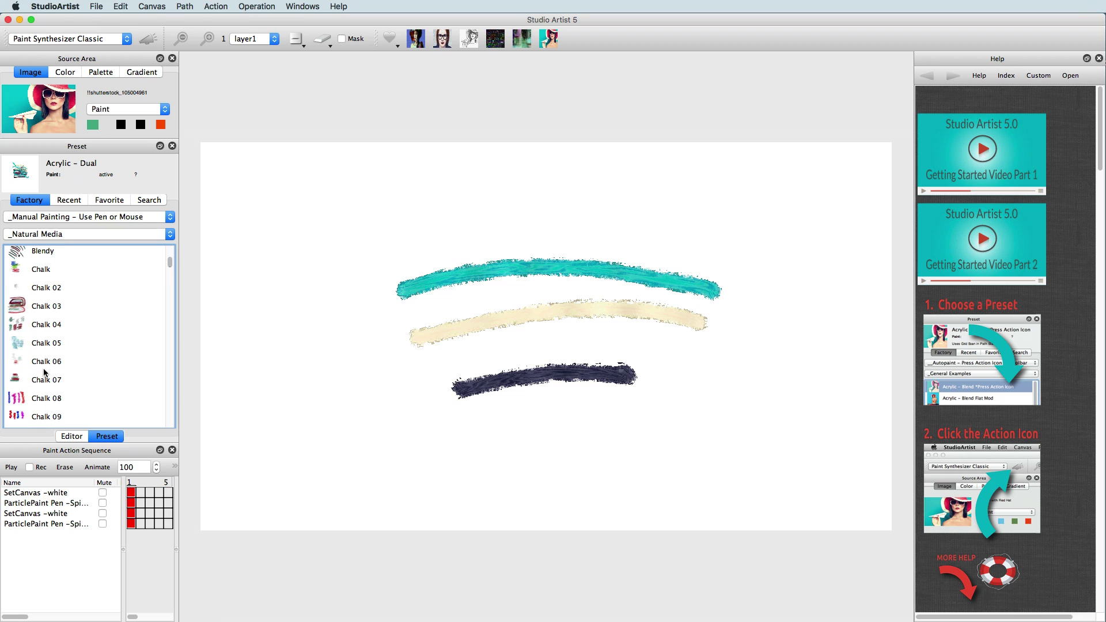
{"action": "left_click", "coordinate": [60, 397]}
{"action": "mouse_move", "coordinate": [582, 347]}
{"action": "left_mouse_down"}
{"action": "mouse_move", "coordinate": [720, 417]}
{"action": "mouse_move", "coordinate": [533, 429]}
{"action": "left_mouse_up"}
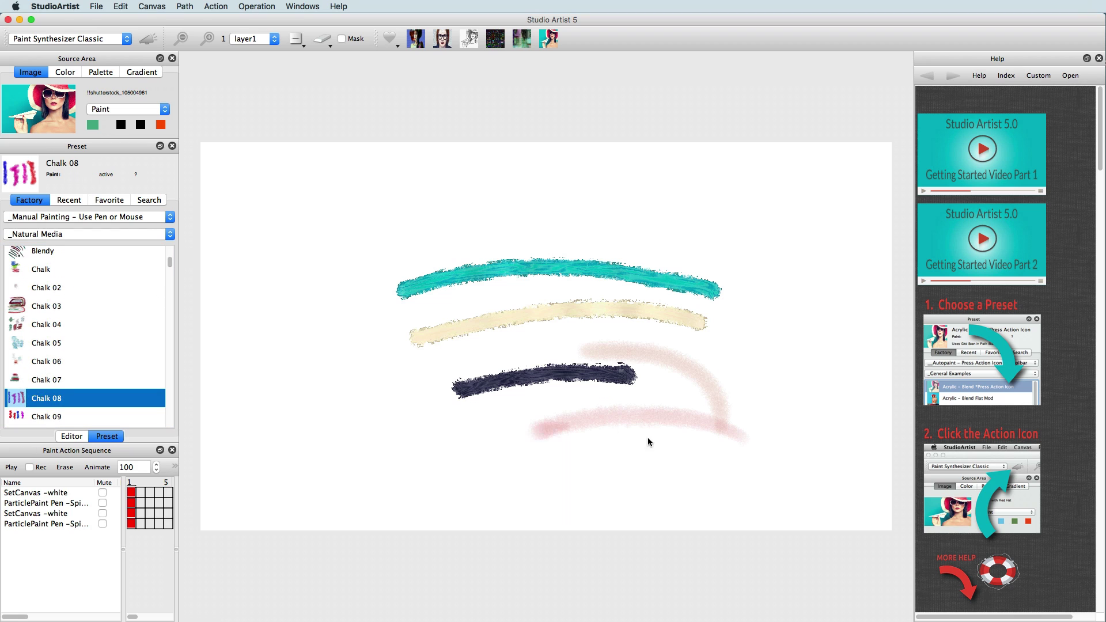
{"action": "left_click_drag", "start_coordinate": [725, 458], "coordinate": [517, 437]}
{"action": "left_click_drag", "start_coordinate": [461, 408], "coordinate": [703, 355]}
{"action": "mouse_move", "coordinate": [749, 314]}
{"action": "left_mouse_down"}
{"action": "mouse_move", "coordinate": [524, 199]}
{"action": "mouse_move", "coordinate": [602, 254]}
{"action": "left_mouse_up"}
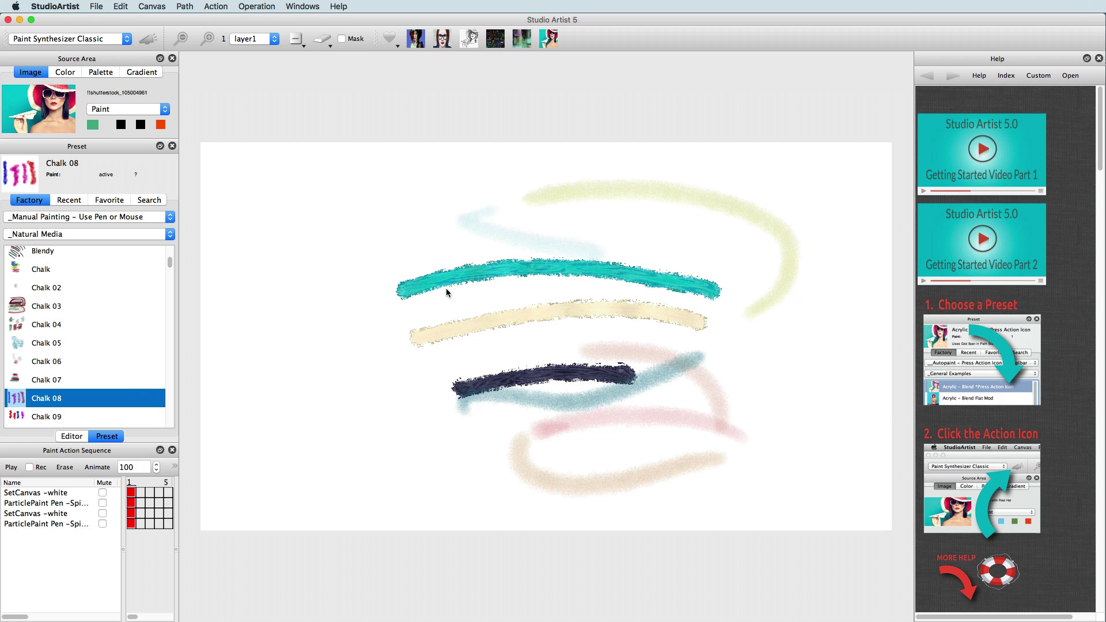
On a cleared canvas, paint dark, tan, orange and red Dry Wet Brush strokes.
{"action": "left_click_drag", "start_coordinate": [170, 263], "coordinate": [170, 290]}
{"action": "left_click", "coordinate": [32, 311]}
{"action": "left_click", "coordinate": [329, 35]}
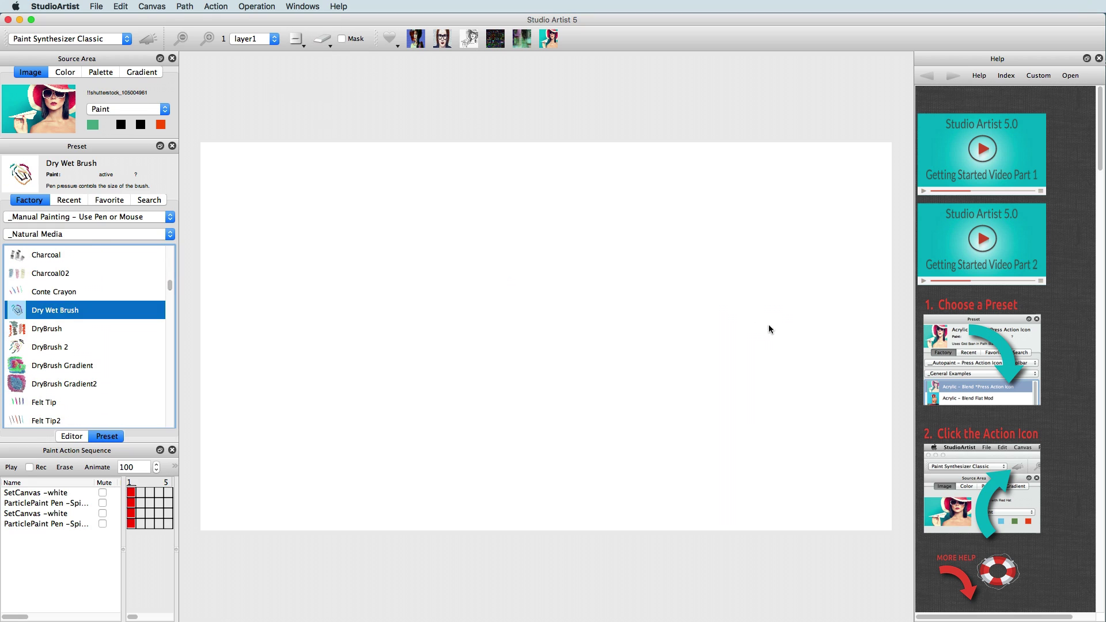
{"action": "left_click_drag", "start_coordinate": [550, 241], "coordinate": [783, 337]}
{"action": "left_click_drag", "start_coordinate": [576, 273], "coordinate": [758, 351]}
{"action": "left_click_drag", "start_coordinate": [704, 377], "coordinate": [710, 232]}
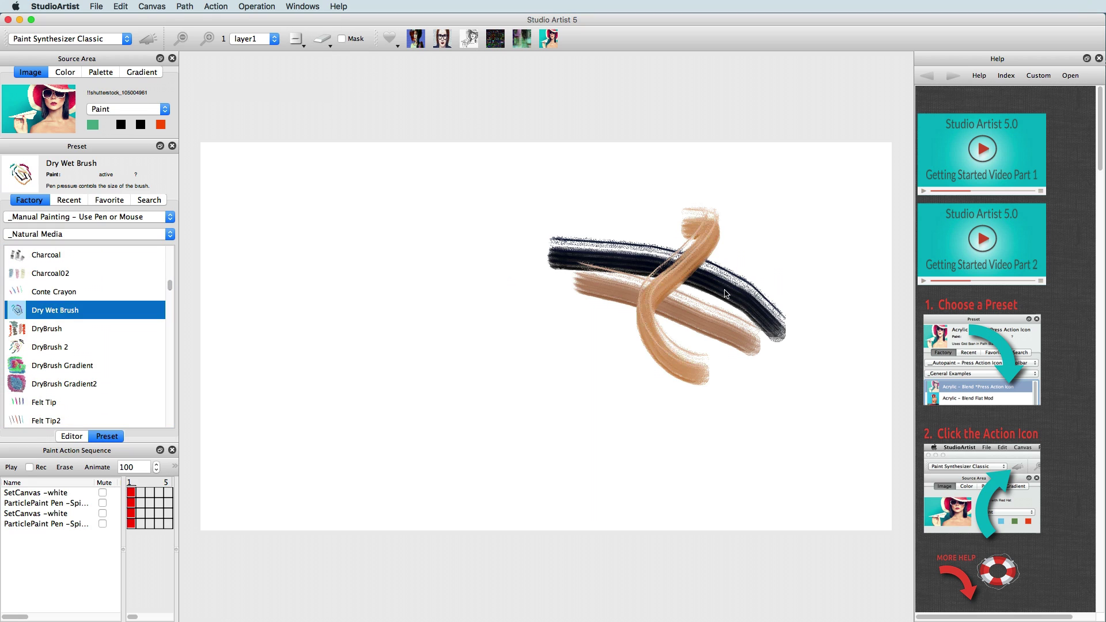
{"action": "left_click_drag", "start_coordinate": [768, 270], "coordinate": [648, 369]}
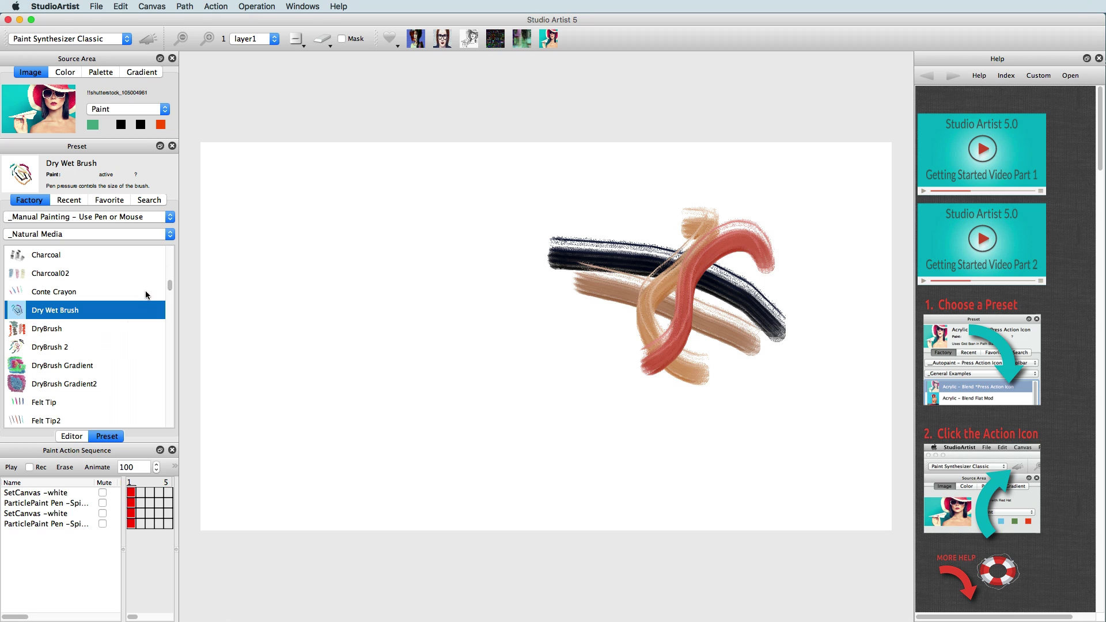
Test Ink – Splat 04, 05 and 03 with black and grey splats on cleared canvases.
{"action": "left_click_drag", "start_coordinate": [165, 287], "coordinate": [174, 303]}
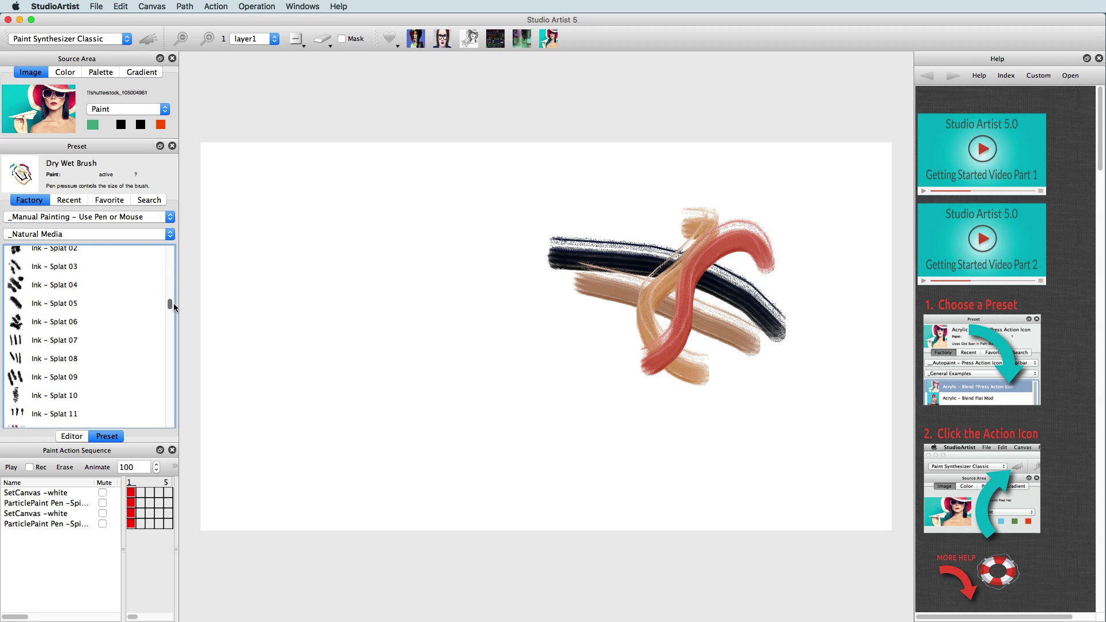
{"action": "left_click", "coordinate": [65, 296]}
{"action": "left_click", "coordinate": [318, 43]}
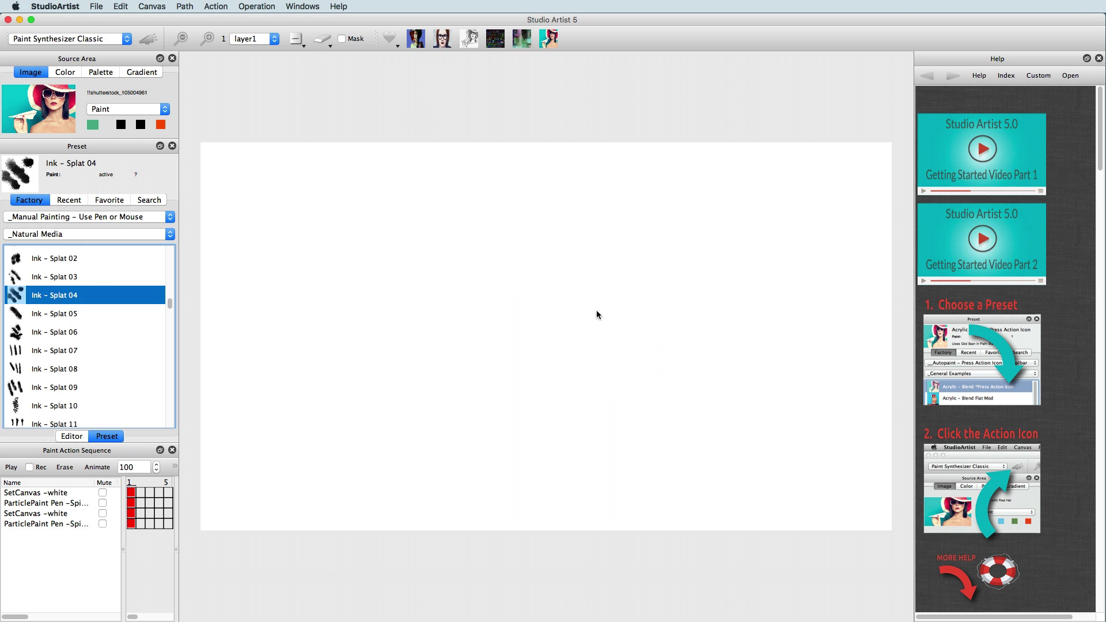
{"action": "mouse_move", "coordinate": [598, 314]}
{"action": "left_mouse_down"}
{"action": "mouse_move", "coordinate": [479, 261]}
{"action": "mouse_move", "coordinate": [449, 461]}
{"action": "left_mouse_up"}
{"action": "left_click", "coordinate": [64, 314]}
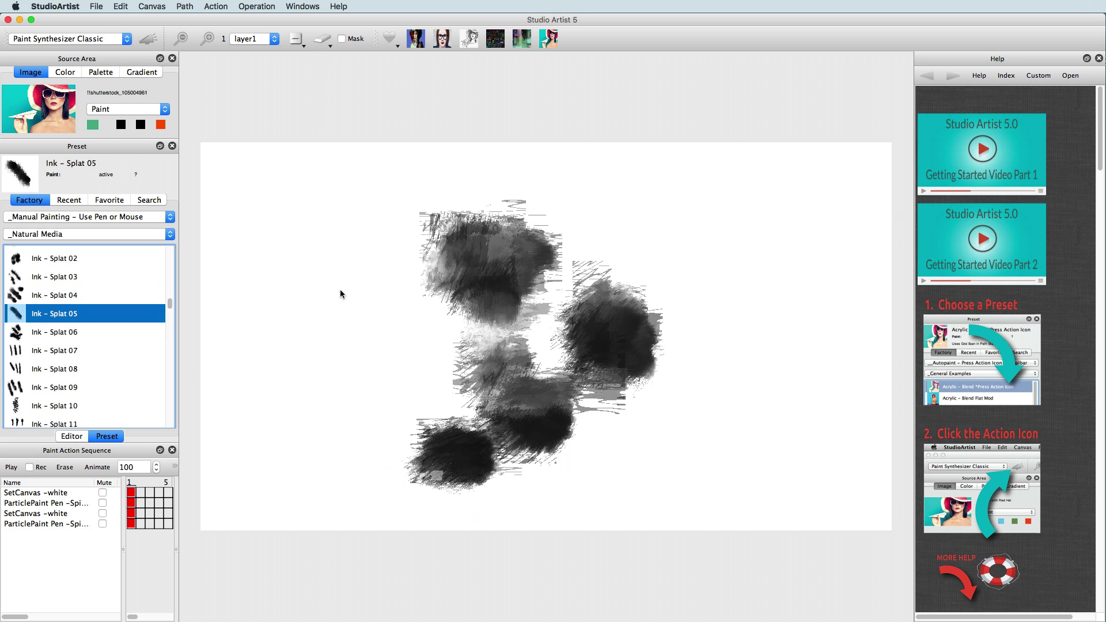
{"action": "left_click", "coordinate": [329, 33]}
{"action": "left_click_drag", "start_coordinate": [587, 284], "coordinate": [423, 184]}
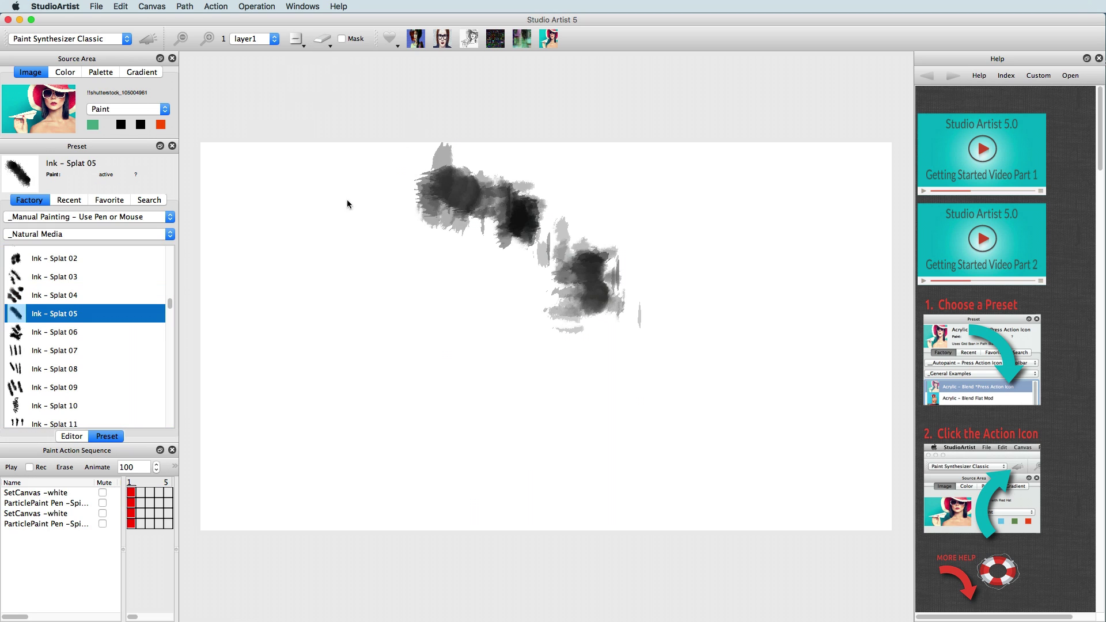
{"action": "left_click", "coordinate": [67, 298]}
{"action": "left_click_drag", "start_coordinate": [435, 288], "coordinate": [415, 265]}
{"action": "mouse_move", "coordinate": [536, 449]}
{"action": "left_mouse_down"}
{"action": "mouse_move", "coordinate": [726, 420]}
{"action": "mouse_move", "coordinate": [761, 398]}
{"action": "left_mouse_up"}
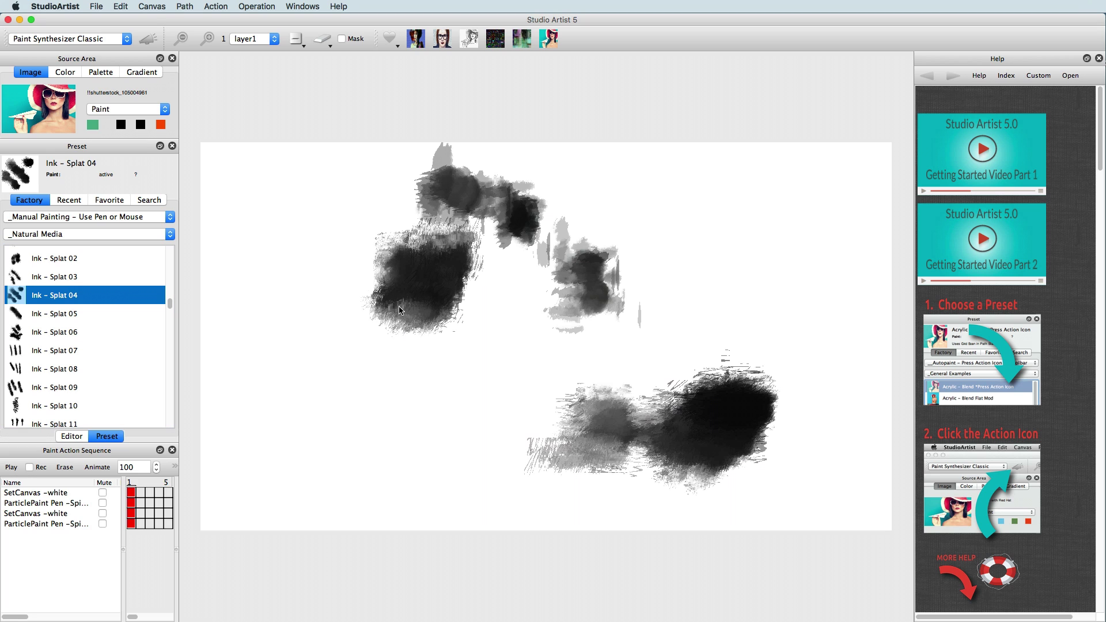
{"action": "left_click", "coordinate": [77, 278]}
{"action": "mouse_move", "coordinate": [402, 317]}
{"action": "left_mouse_down"}
{"action": "mouse_move", "coordinate": [403, 438]}
{"action": "mouse_move", "coordinate": [667, 306]}
{"action": "mouse_move", "coordinate": [743, 167]}
{"action": "left_mouse_up"}
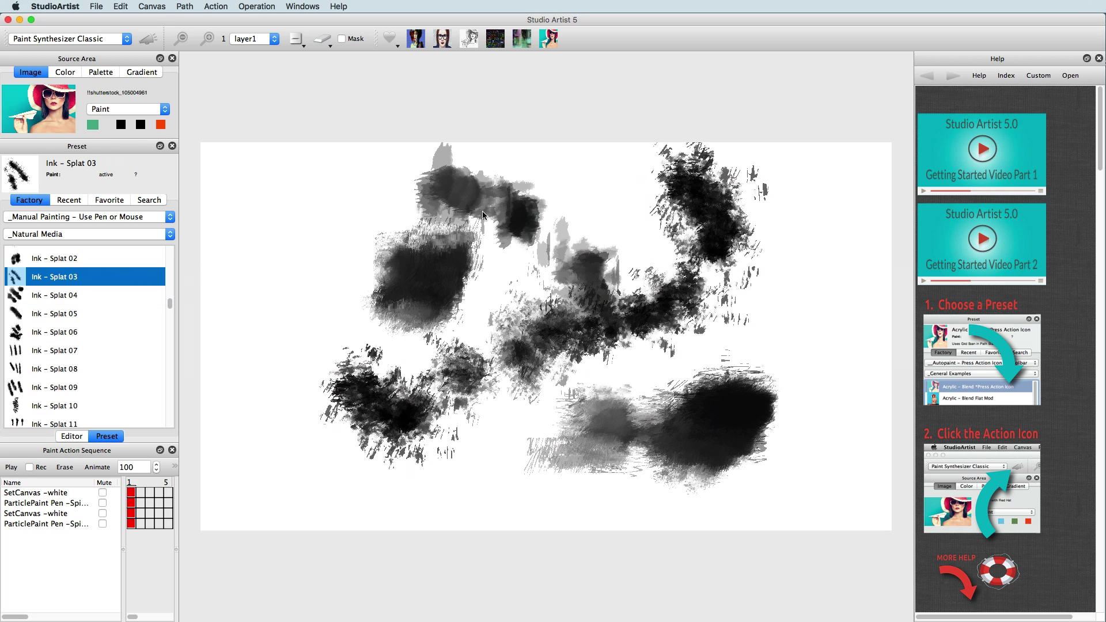
Load the Watercolor Wet Blot brush preset.
{"action": "left_click_drag", "start_coordinate": [169, 304], "coordinate": [176, 350]}
{"action": "scroll", "coordinate": [177, 351], "scroll_direction": "down", "scroll_amount": 20}
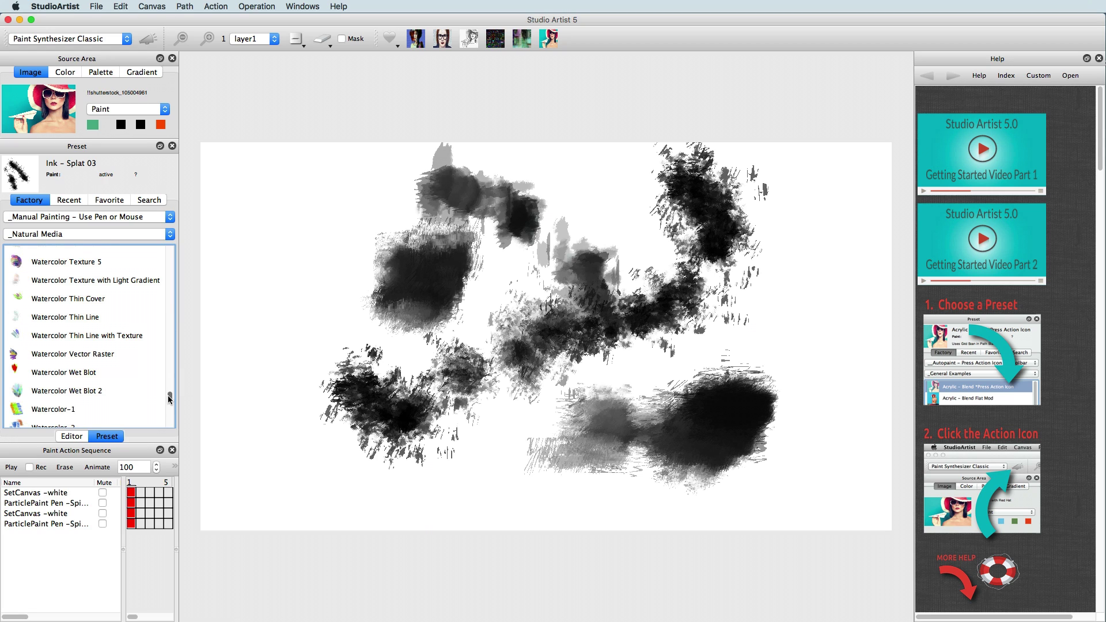
{"action": "left_click", "coordinate": [78, 361]}
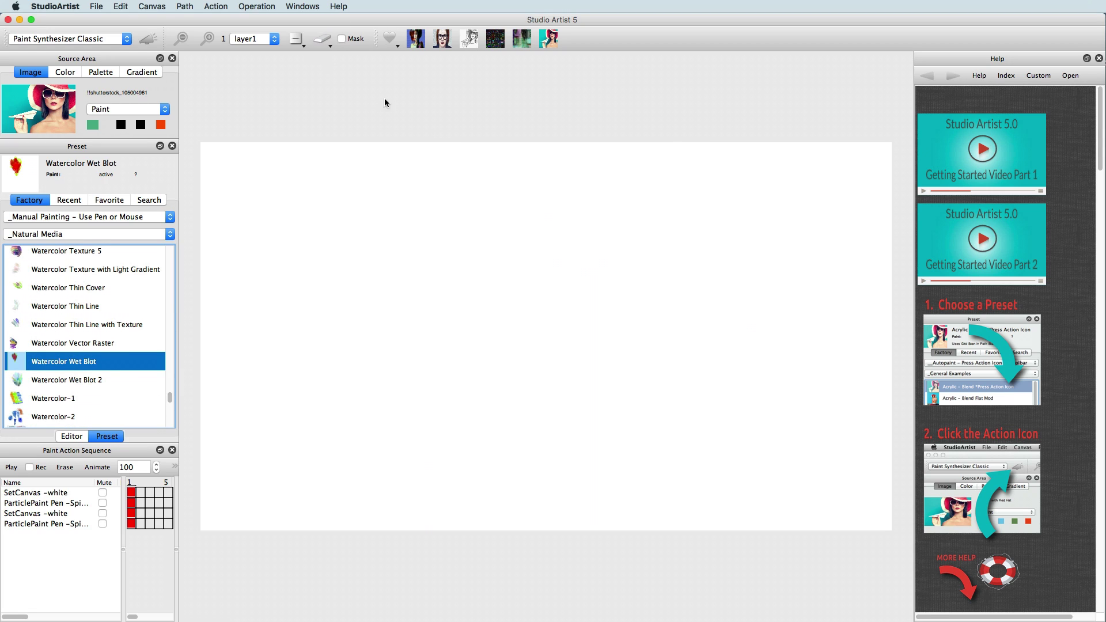
Paint watercolor blots down the canvas, then load the Spray Paint preset Streaming spray 1.
{"action": "mouse_move", "coordinate": [518, 236]}
{"action": "left_mouse_down"}
{"action": "mouse_move", "coordinate": [553, 374]}
{"action": "mouse_move", "coordinate": [488, 339]}
{"action": "mouse_move", "coordinate": [580, 296]}
{"action": "mouse_move", "coordinate": [563, 447]}
{"action": "mouse_move", "coordinate": [427, 235]}
{"action": "mouse_move", "coordinate": [492, 498]}
{"action": "left_mouse_up"}
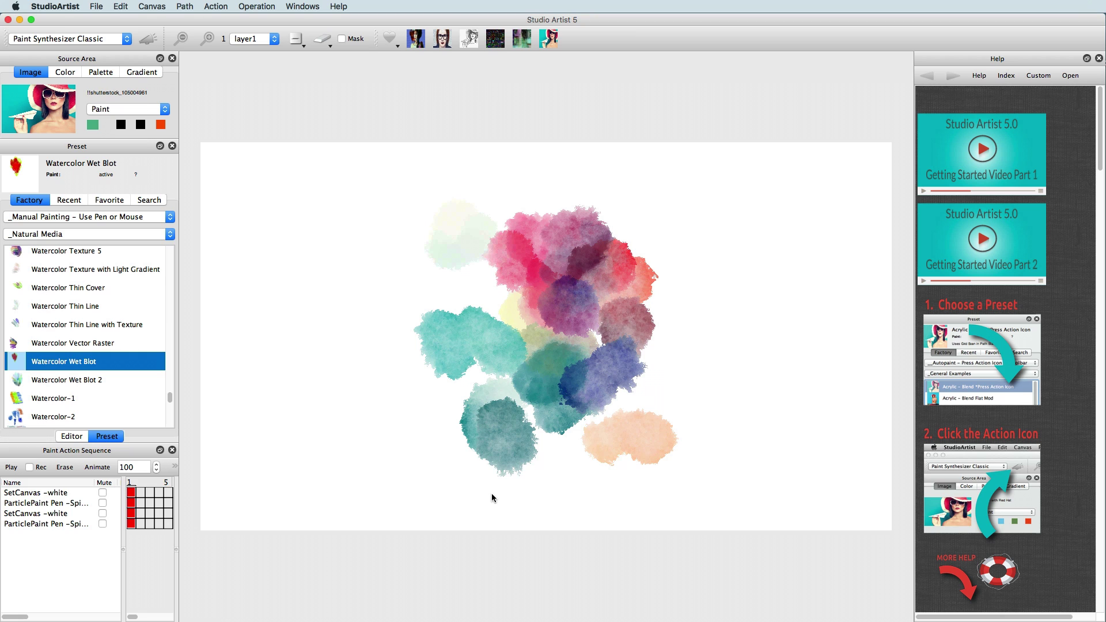
{"action": "left_click", "coordinate": [115, 234]}
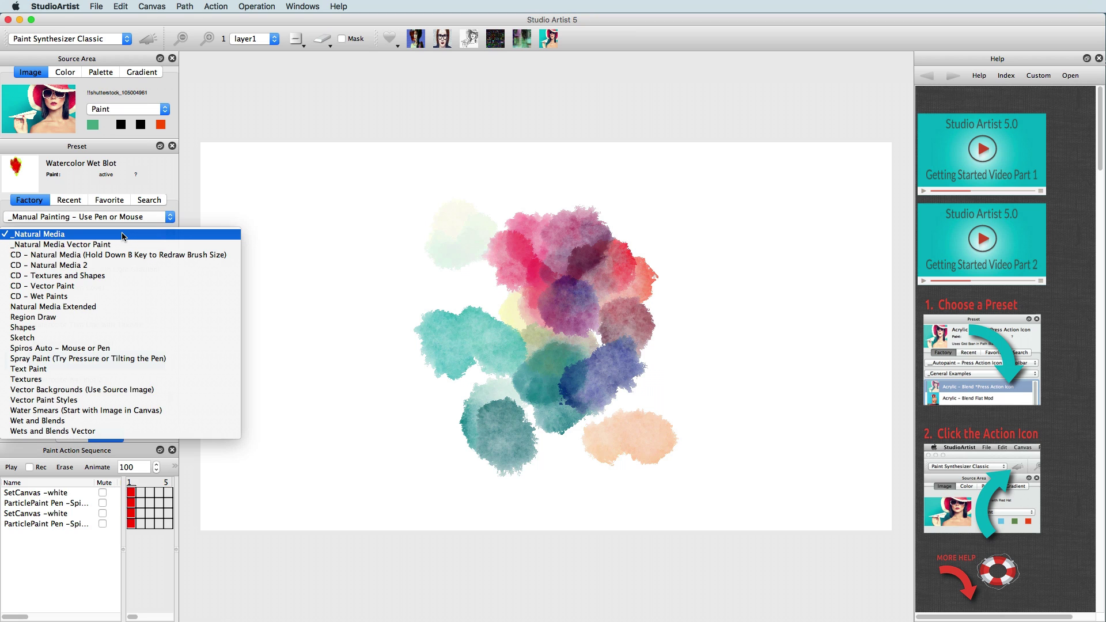
{"action": "left_click", "coordinate": [111, 358]}
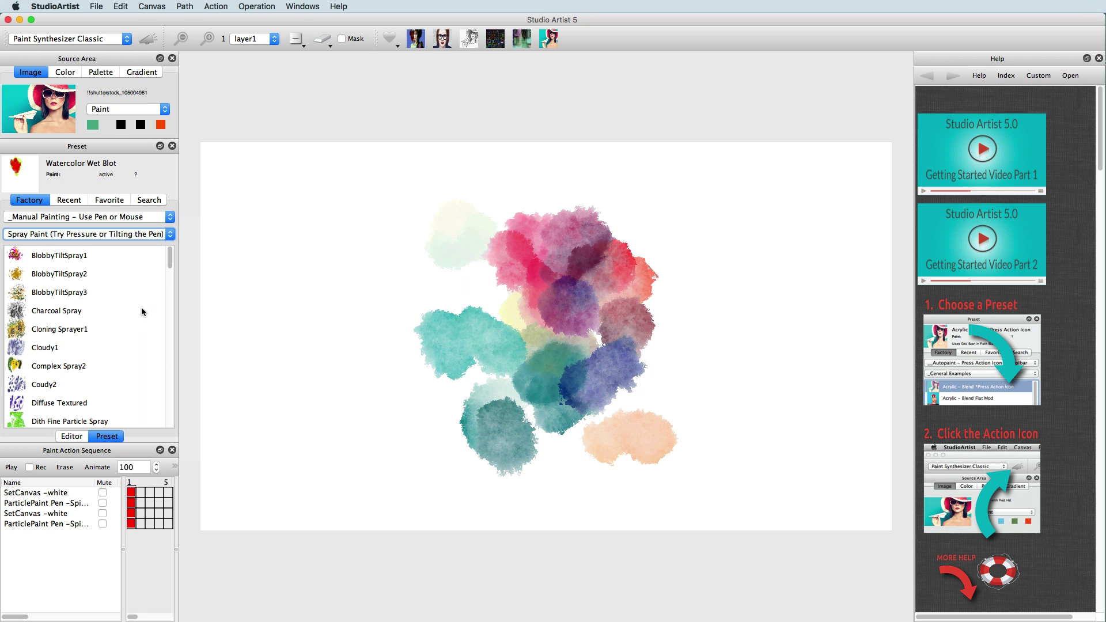
{"action": "scroll", "coordinate": [164, 300], "scroll_direction": "down", "scroll_amount": 15}
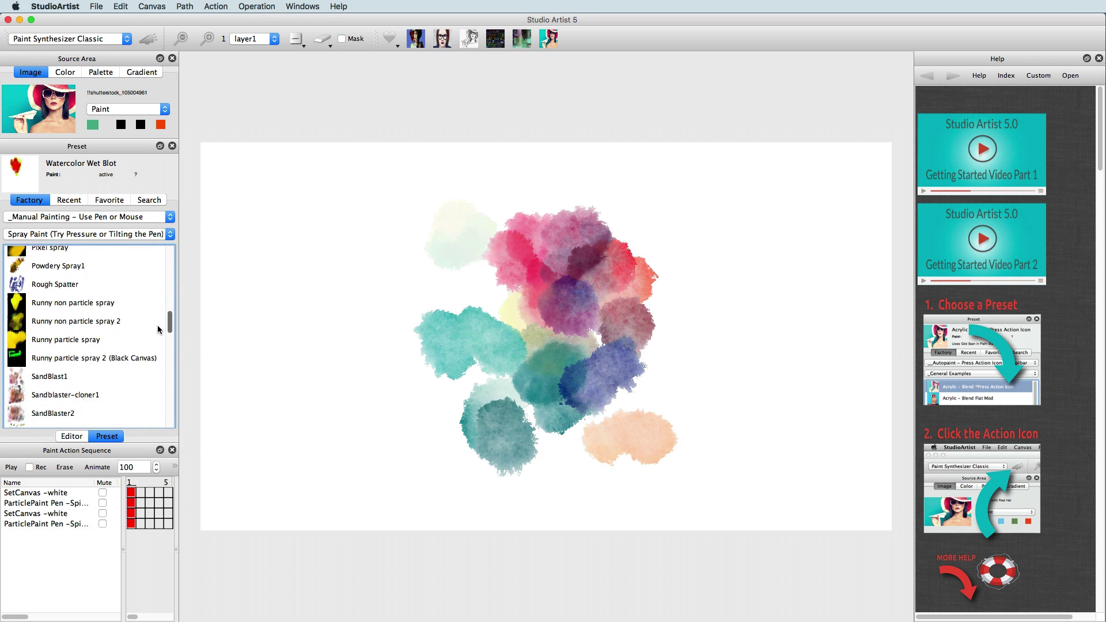
{"action": "left_click", "coordinate": [95, 293]}
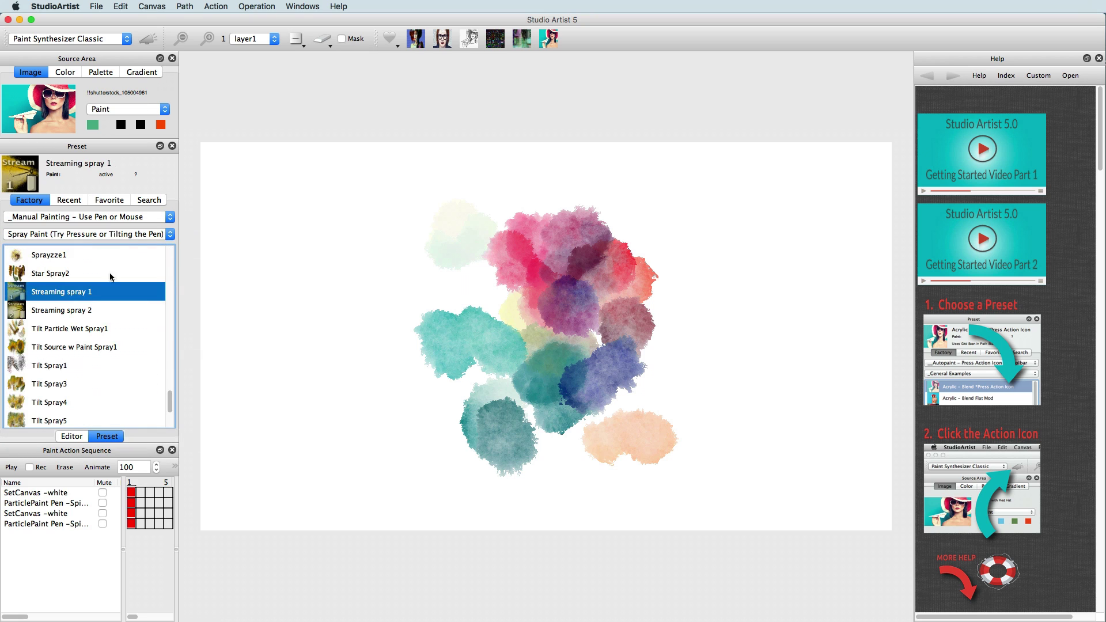
Wipe the canvas and paint a teal and beige Streaming spray 1 stroke.
{"action": "left_click", "coordinate": [322, 39]}
{"action": "mouse_move", "coordinate": [539, 323]}
{"action": "left_mouse_down"}
{"action": "mouse_move", "coordinate": [501, 337]}
{"action": "mouse_move", "coordinate": [565, 355]}
{"action": "mouse_move", "coordinate": [574, 372]}
{"action": "mouse_move", "coordinate": [623, 344]}
{"action": "mouse_move", "coordinate": [604, 302]}
{"action": "mouse_move", "coordinate": [598, 348]}
{"action": "mouse_move", "coordinate": [655, 338]}
{"action": "mouse_move", "coordinate": [652, 326]}
{"action": "mouse_move", "coordinate": [656, 359]}
{"action": "mouse_move", "coordinate": [635, 331]}
{"action": "left_mouse_up"}
{"action": "left_click", "coordinate": [24, 237]}
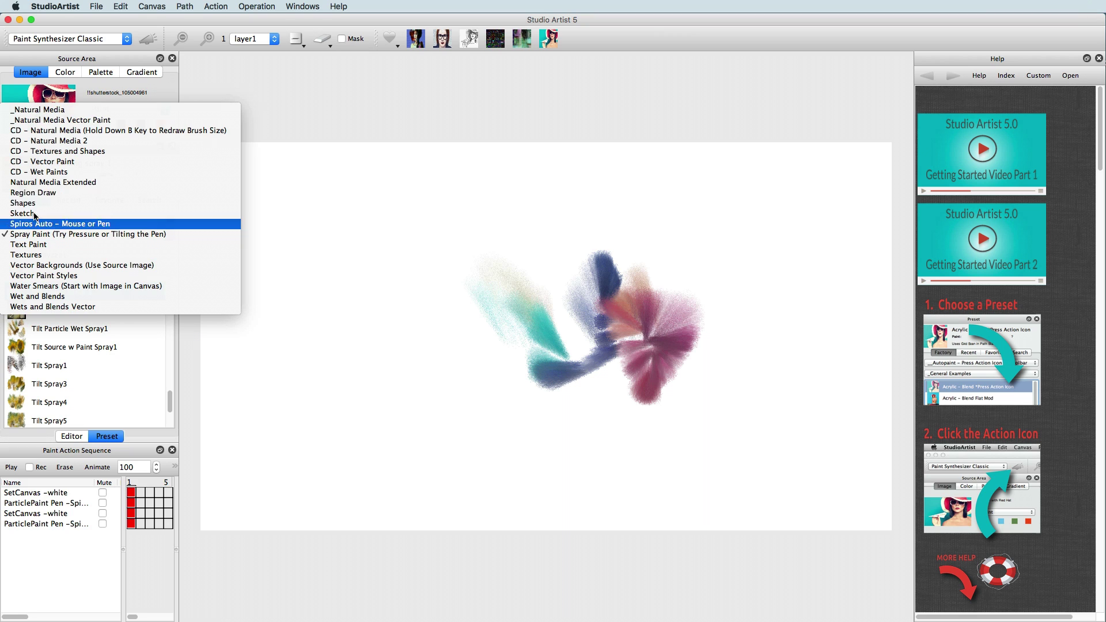
Paint grey Blender3 strokes, enlarging the brush for a thick zigzag, then wipe the canvas white.
{"action": "left_click", "coordinate": [51, 113]}
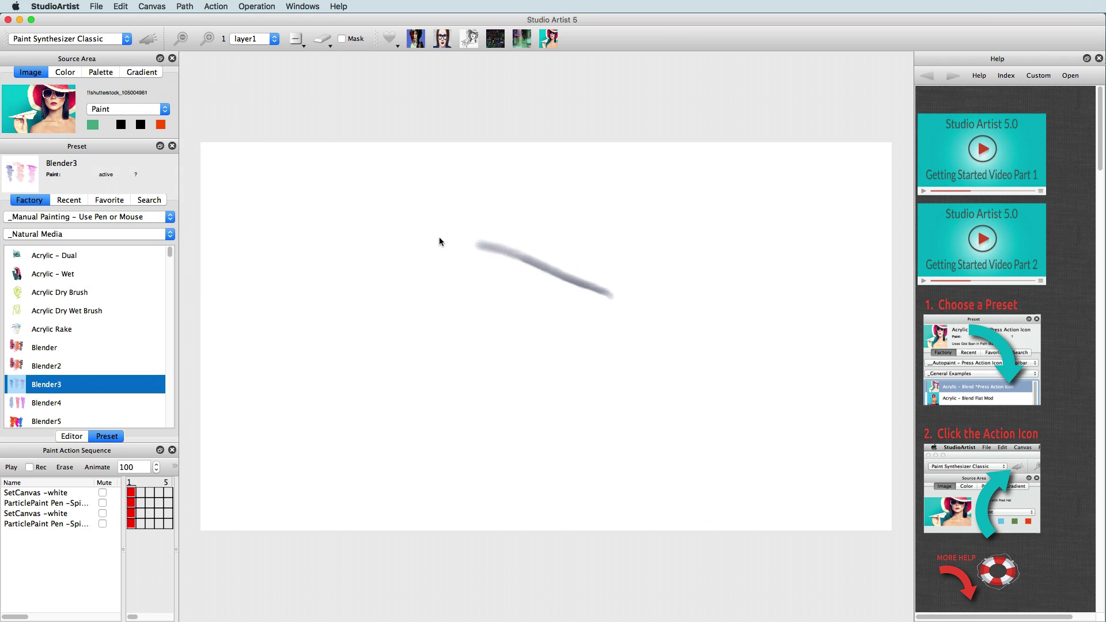
{"action": "mouse_move", "coordinate": [486, 269]}
{"action": "left_mouse_down"}
{"action": "mouse_move", "coordinate": [563, 277]}
{"action": "mouse_move", "coordinate": [588, 291]}
{"action": "mouse_move", "coordinate": [485, 327]}
{"action": "left_mouse_up"}
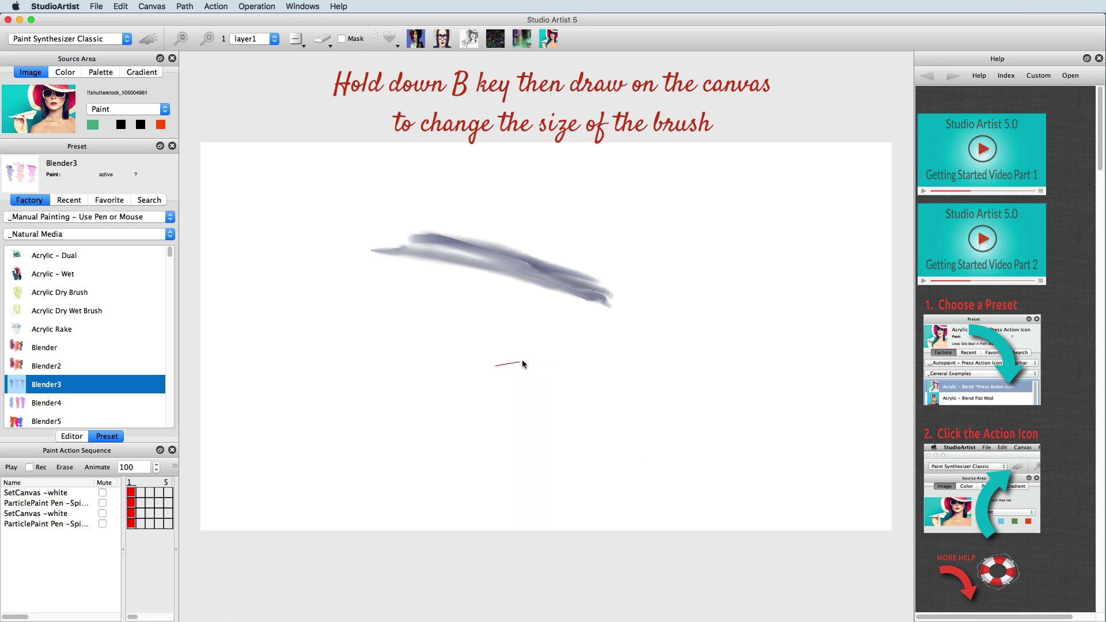
{"action": "left_click_drag", "start_coordinate": [545, 356], "coordinate": [452, 329]}
{"action": "mouse_move", "coordinate": [633, 368]}
{"action": "left_mouse_down"}
{"action": "mouse_move", "coordinate": [442, 342]}
{"action": "mouse_move", "coordinate": [608, 369]}
{"action": "mouse_move", "coordinate": [485, 378]}
{"action": "mouse_move", "coordinate": [551, 379]}
{"action": "mouse_move", "coordinate": [534, 396]}
{"action": "mouse_move", "coordinate": [556, 401]}
{"action": "mouse_move", "coordinate": [496, 430]}
{"action": "mouse_move", "coordinate": [363, 426]}
{"action": "left_mouse_up"}
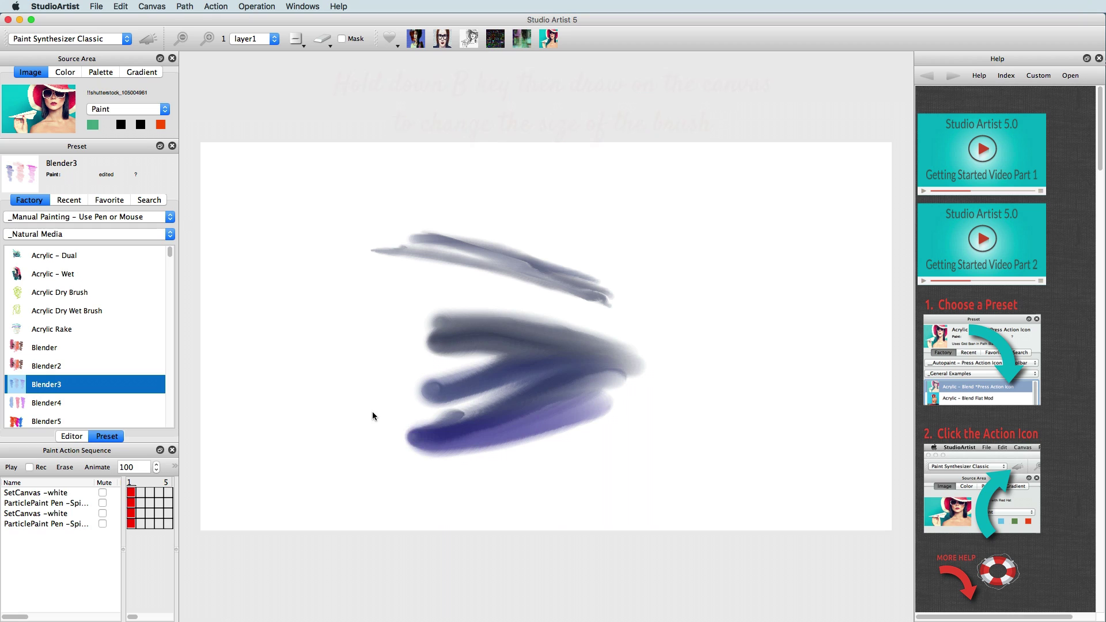
{"action": "left_click", "coordinate": [322, 38]}
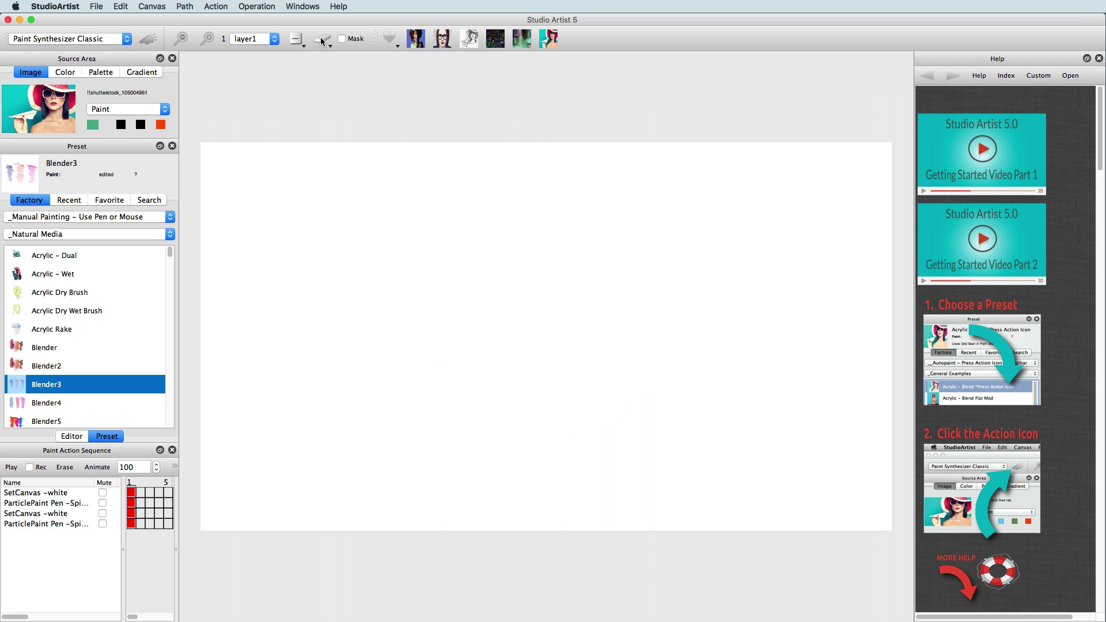